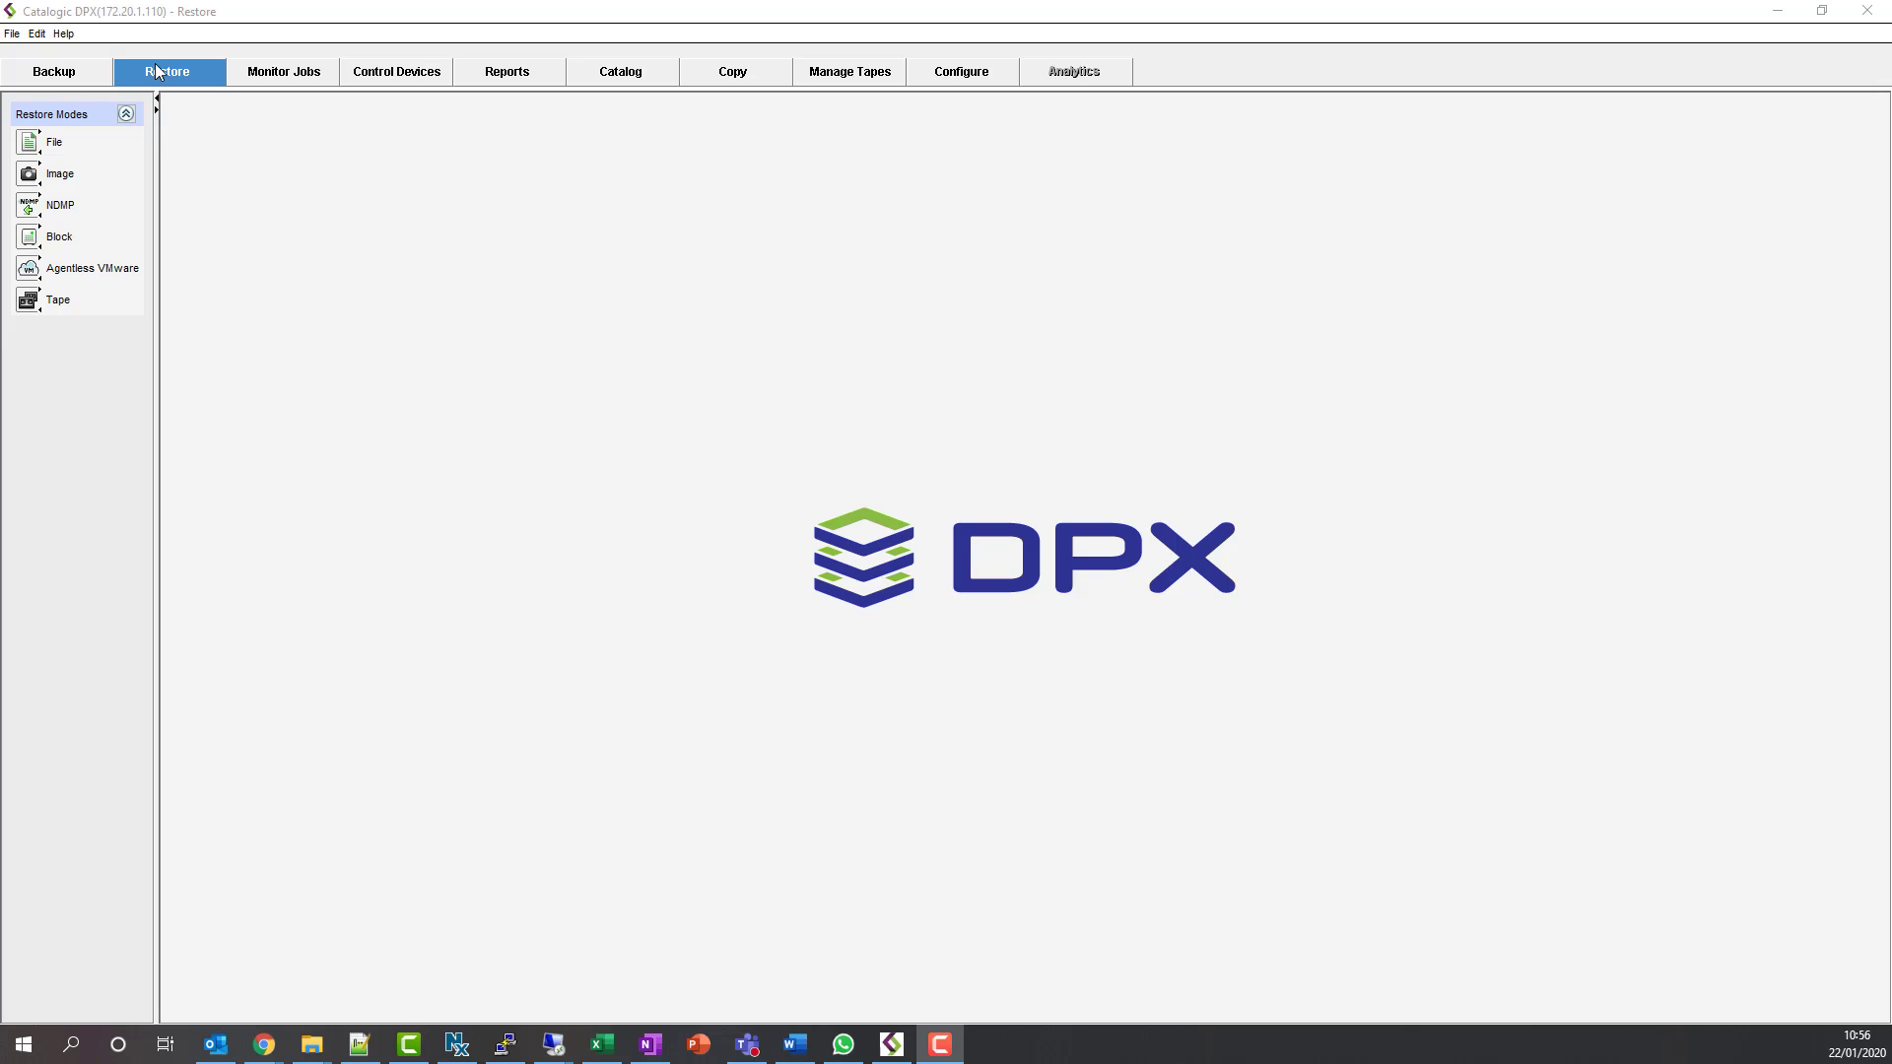
- Switch to Block restore and expand Node Groups > Windows in the sources tree
{"action": "left_click", "coordinate": [62, 242]}
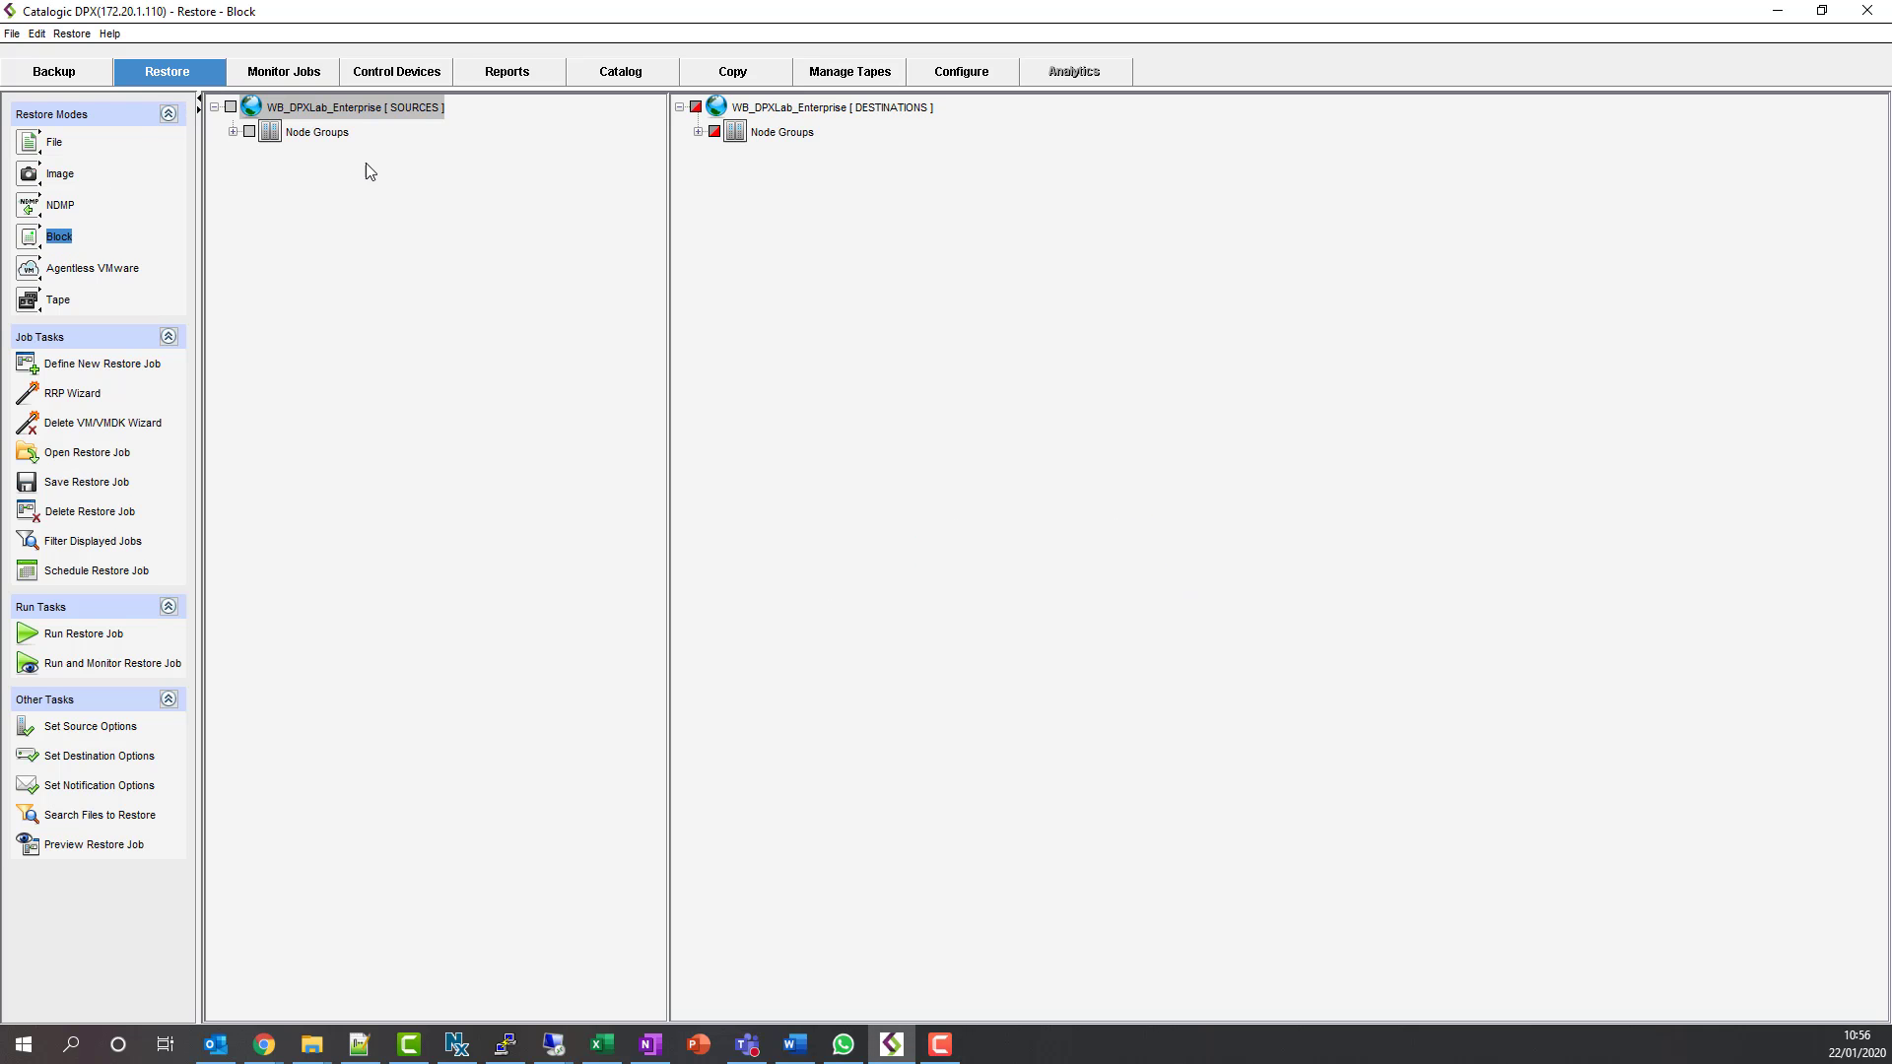
{"action": "left_click", "coordinate": [232, 132]}
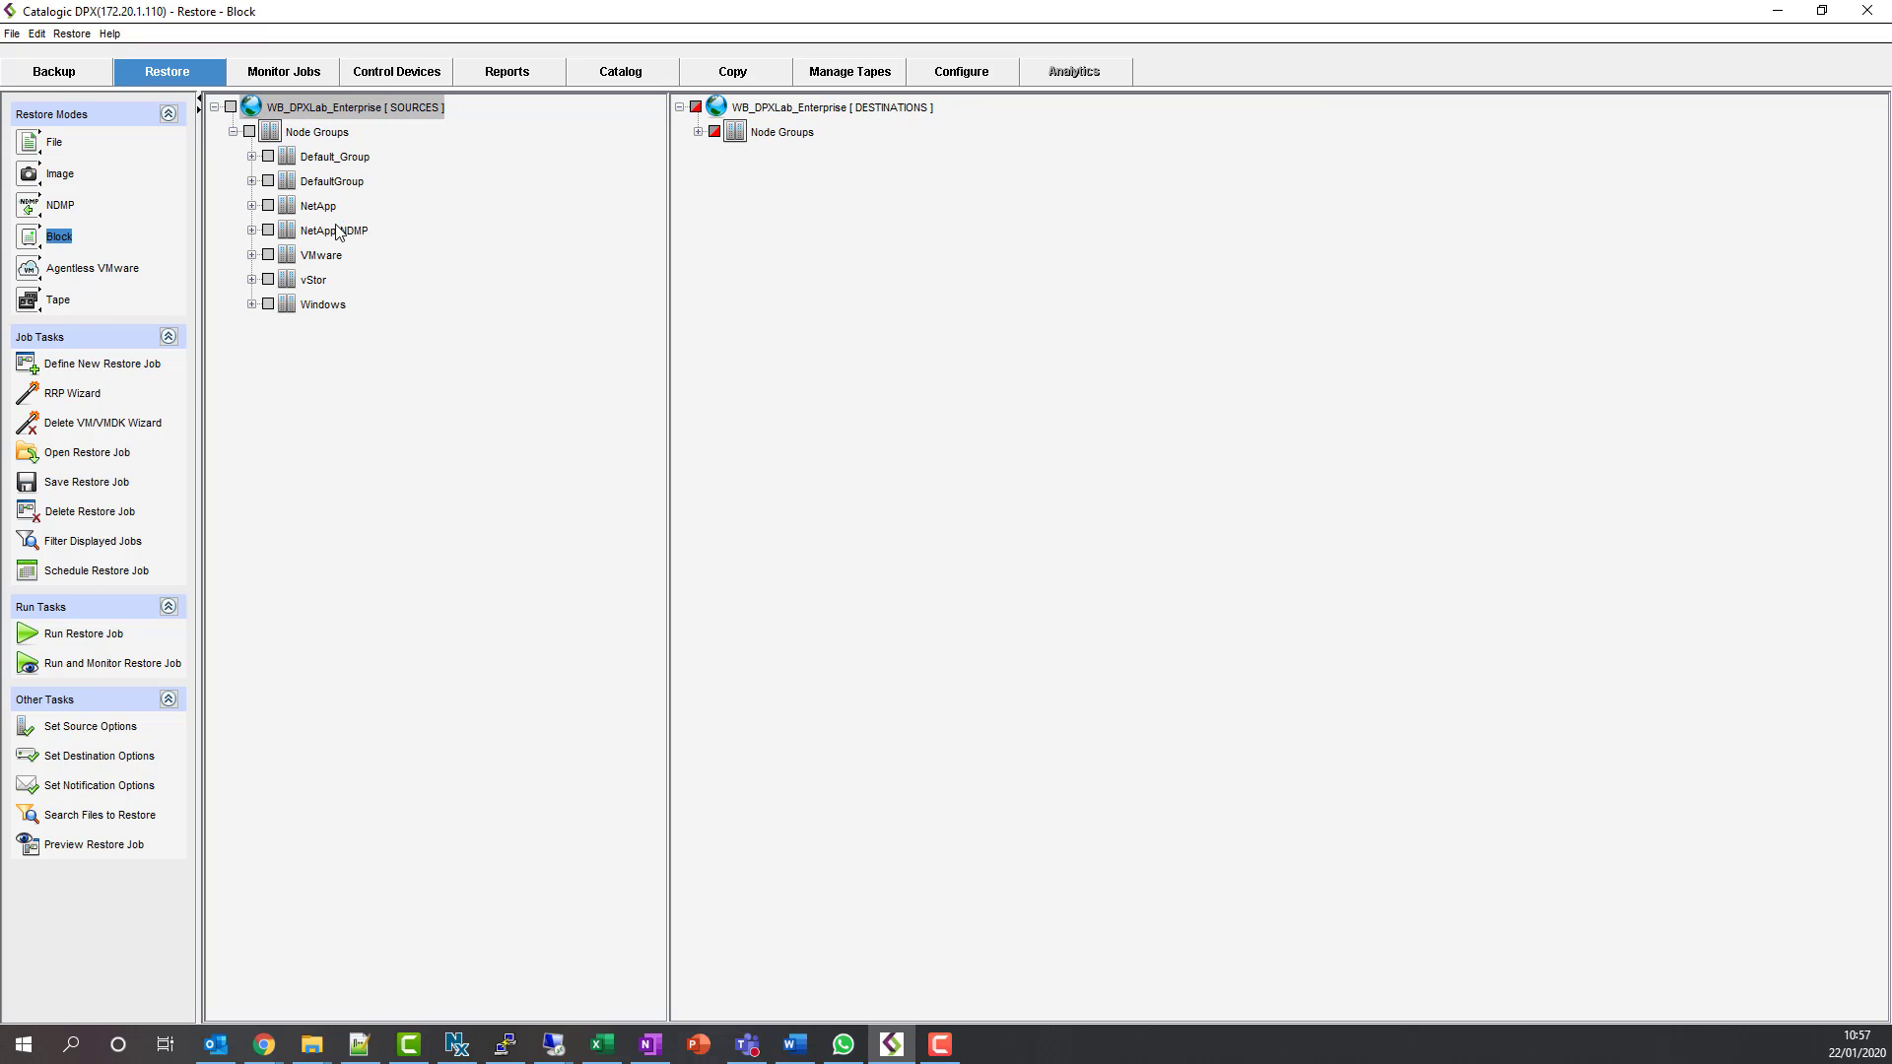
{"action": "left_click", "coordinate": [252, 305]}
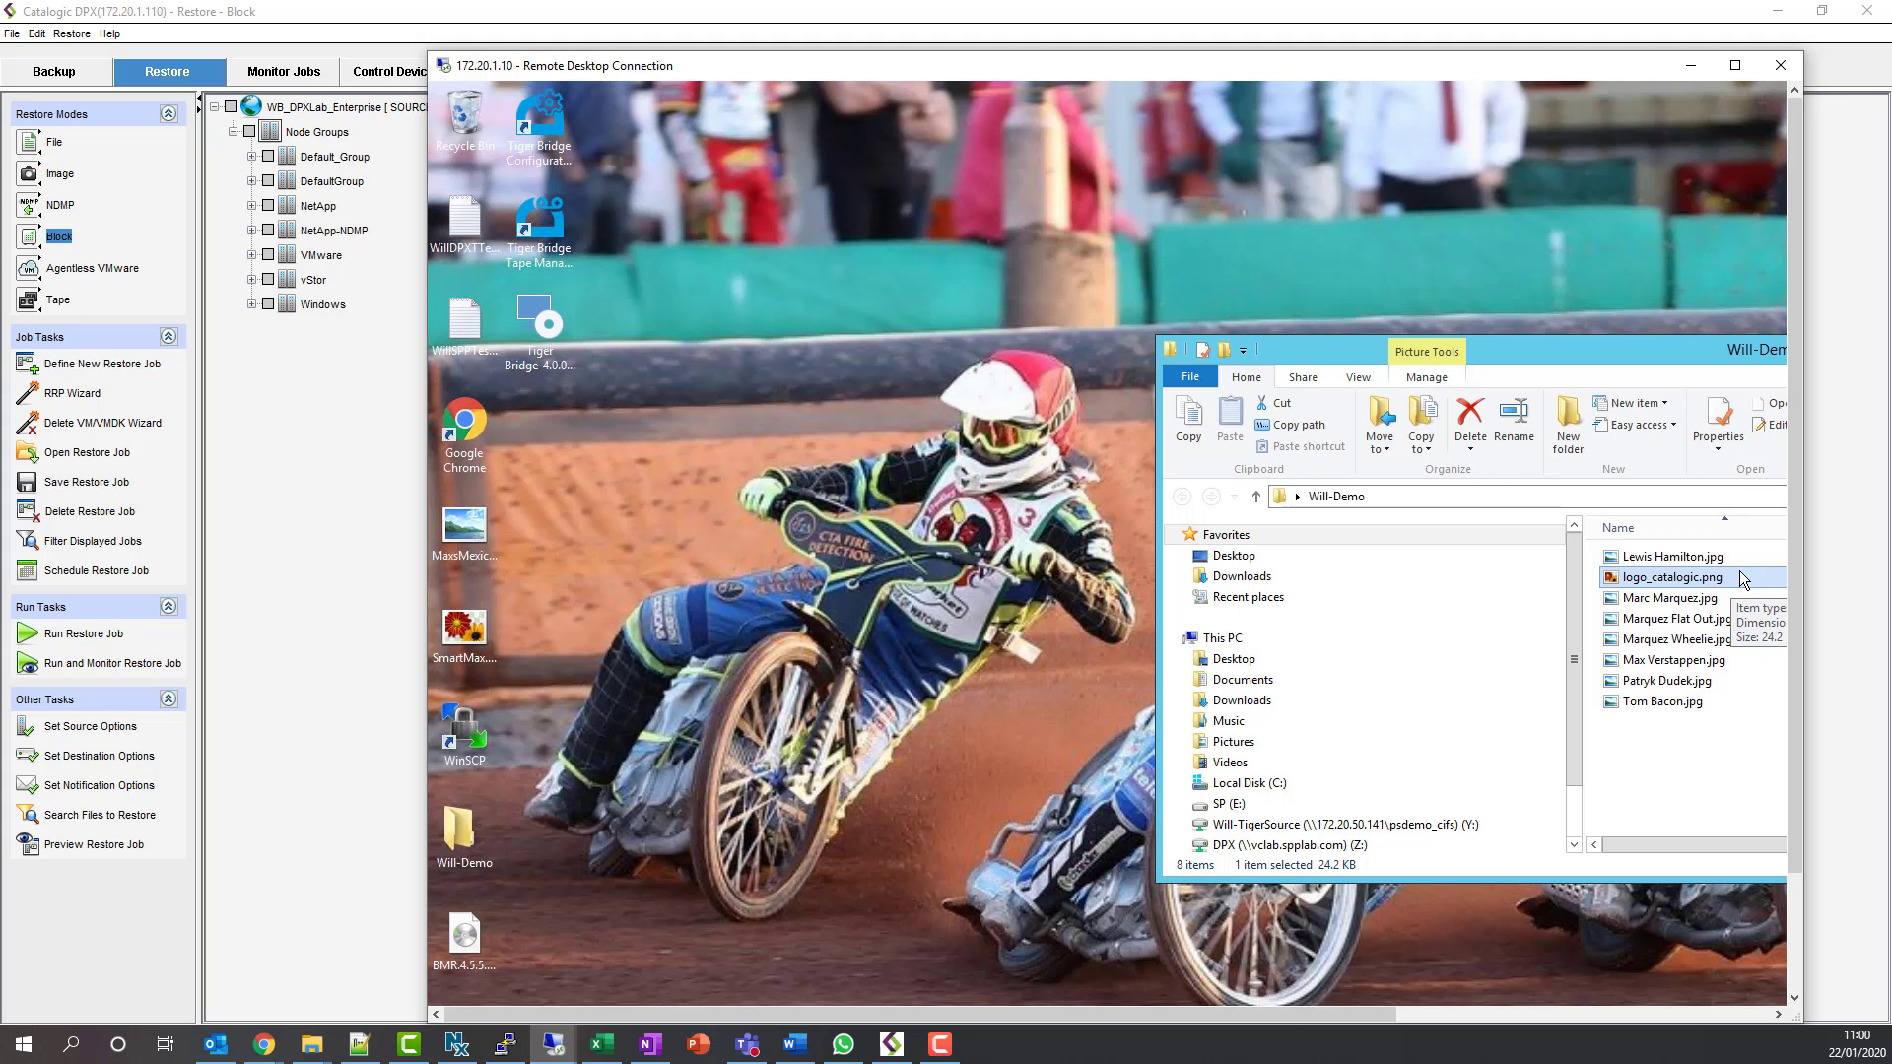
- Delete logo_catalogic.png from the remote Will-Demo folder and minimize the Remote Desktop window
{"action": "key", "text": "Delete"}
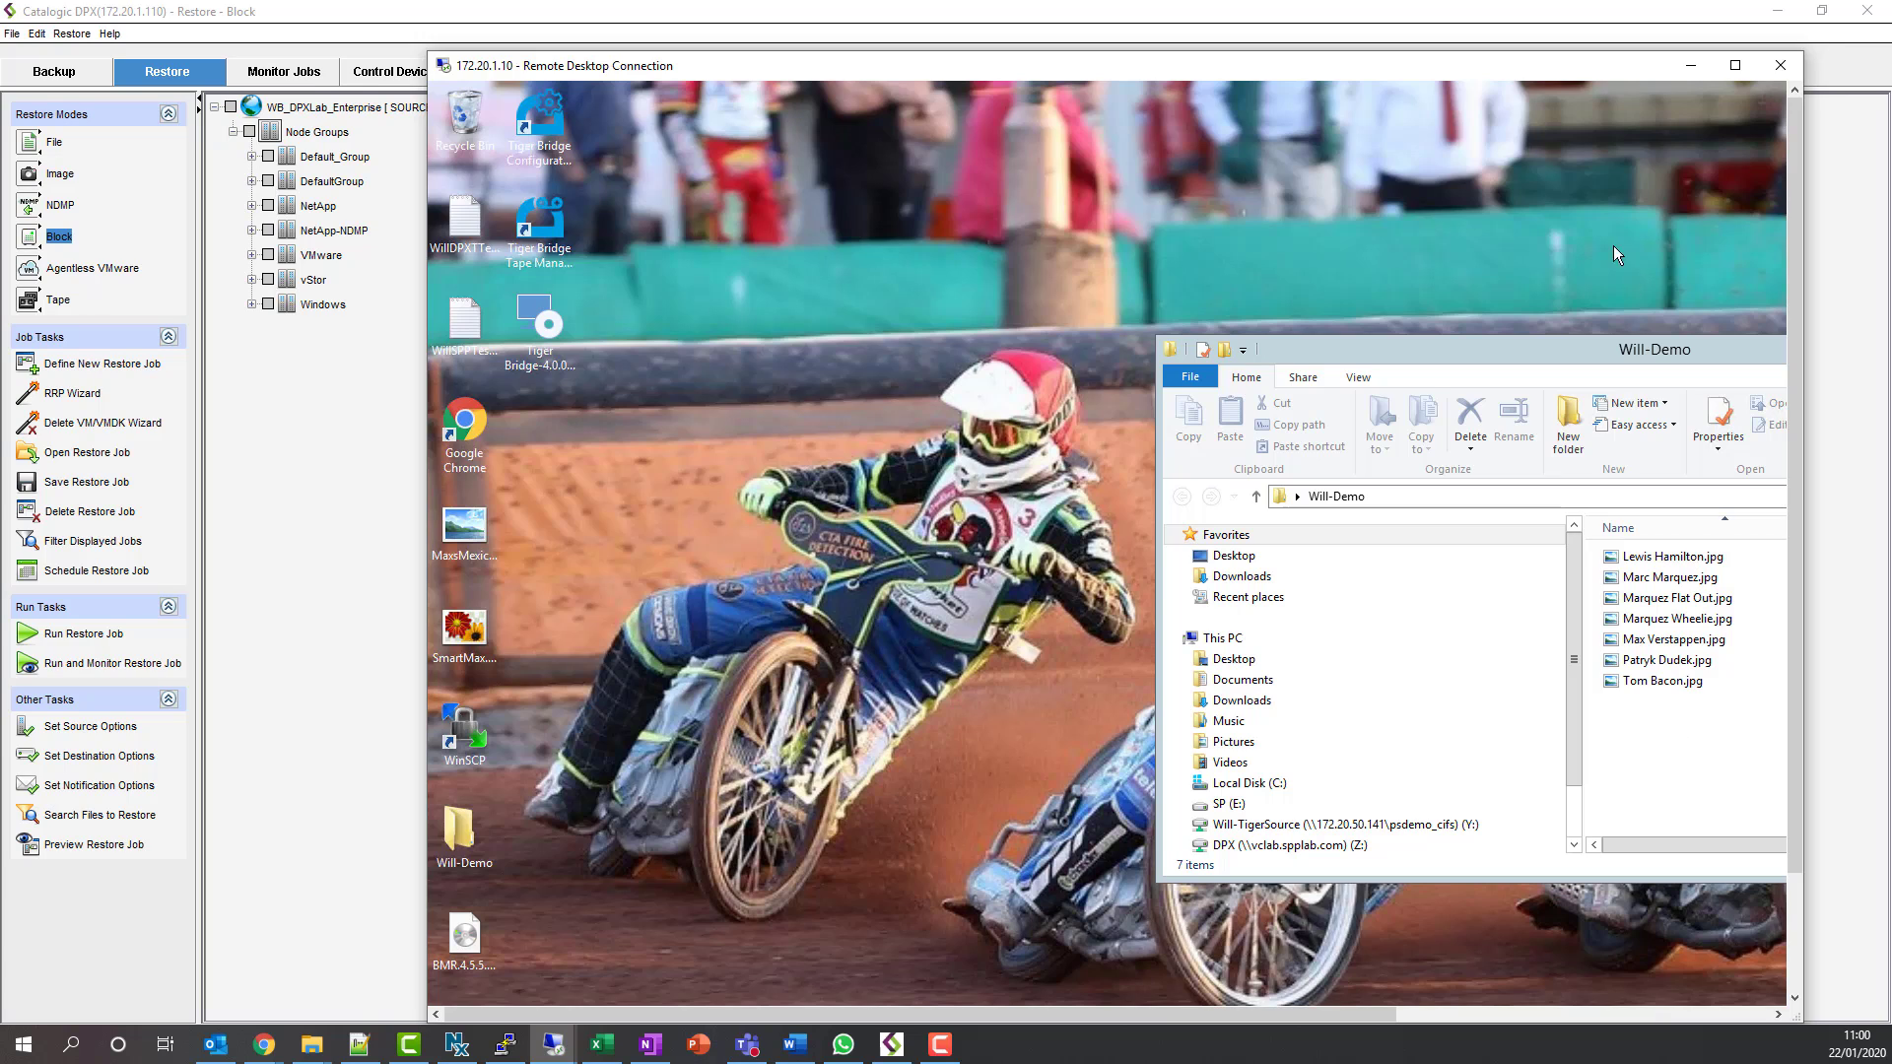
{"action": "left_click", "coordinate": [1691, 65]}
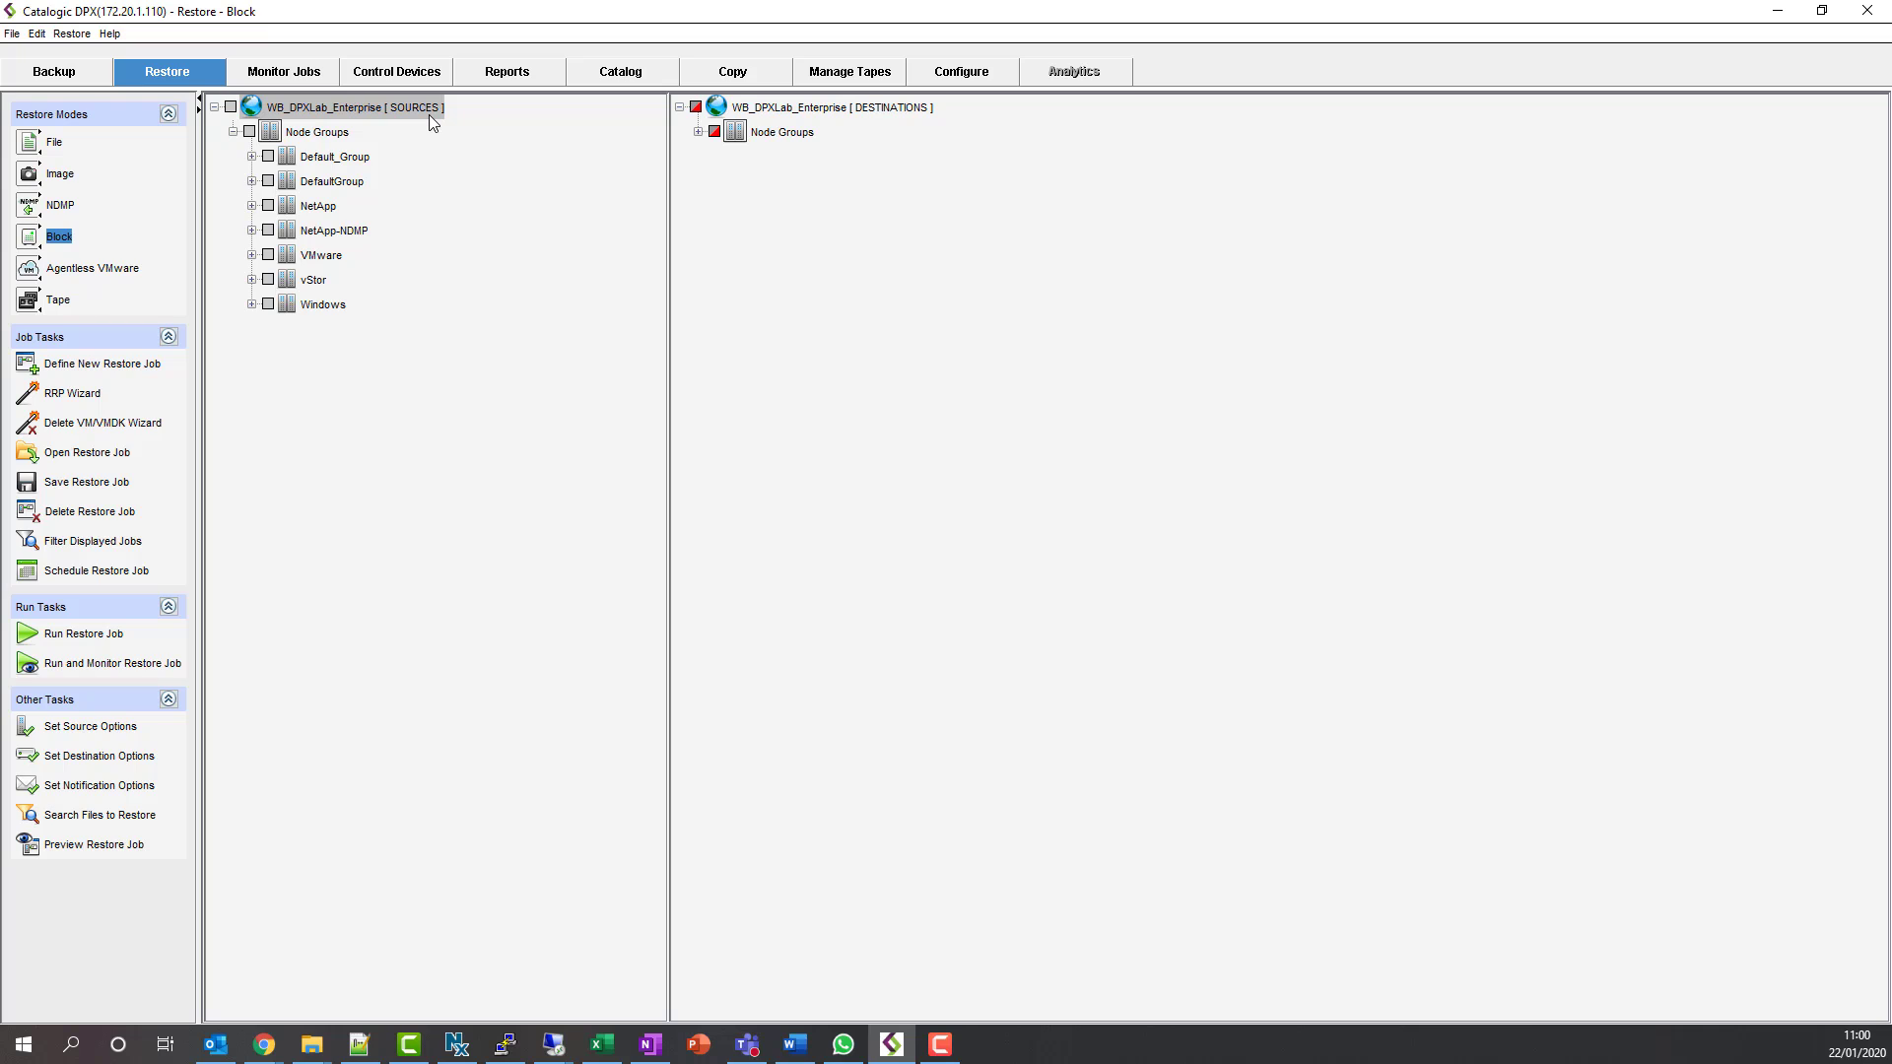
- Browse WB-W2K12R2's C: NetApp_Windows backup down to Users > Administrator > Desktop
{"action": "left_click", "coordinate": [252, 306]}
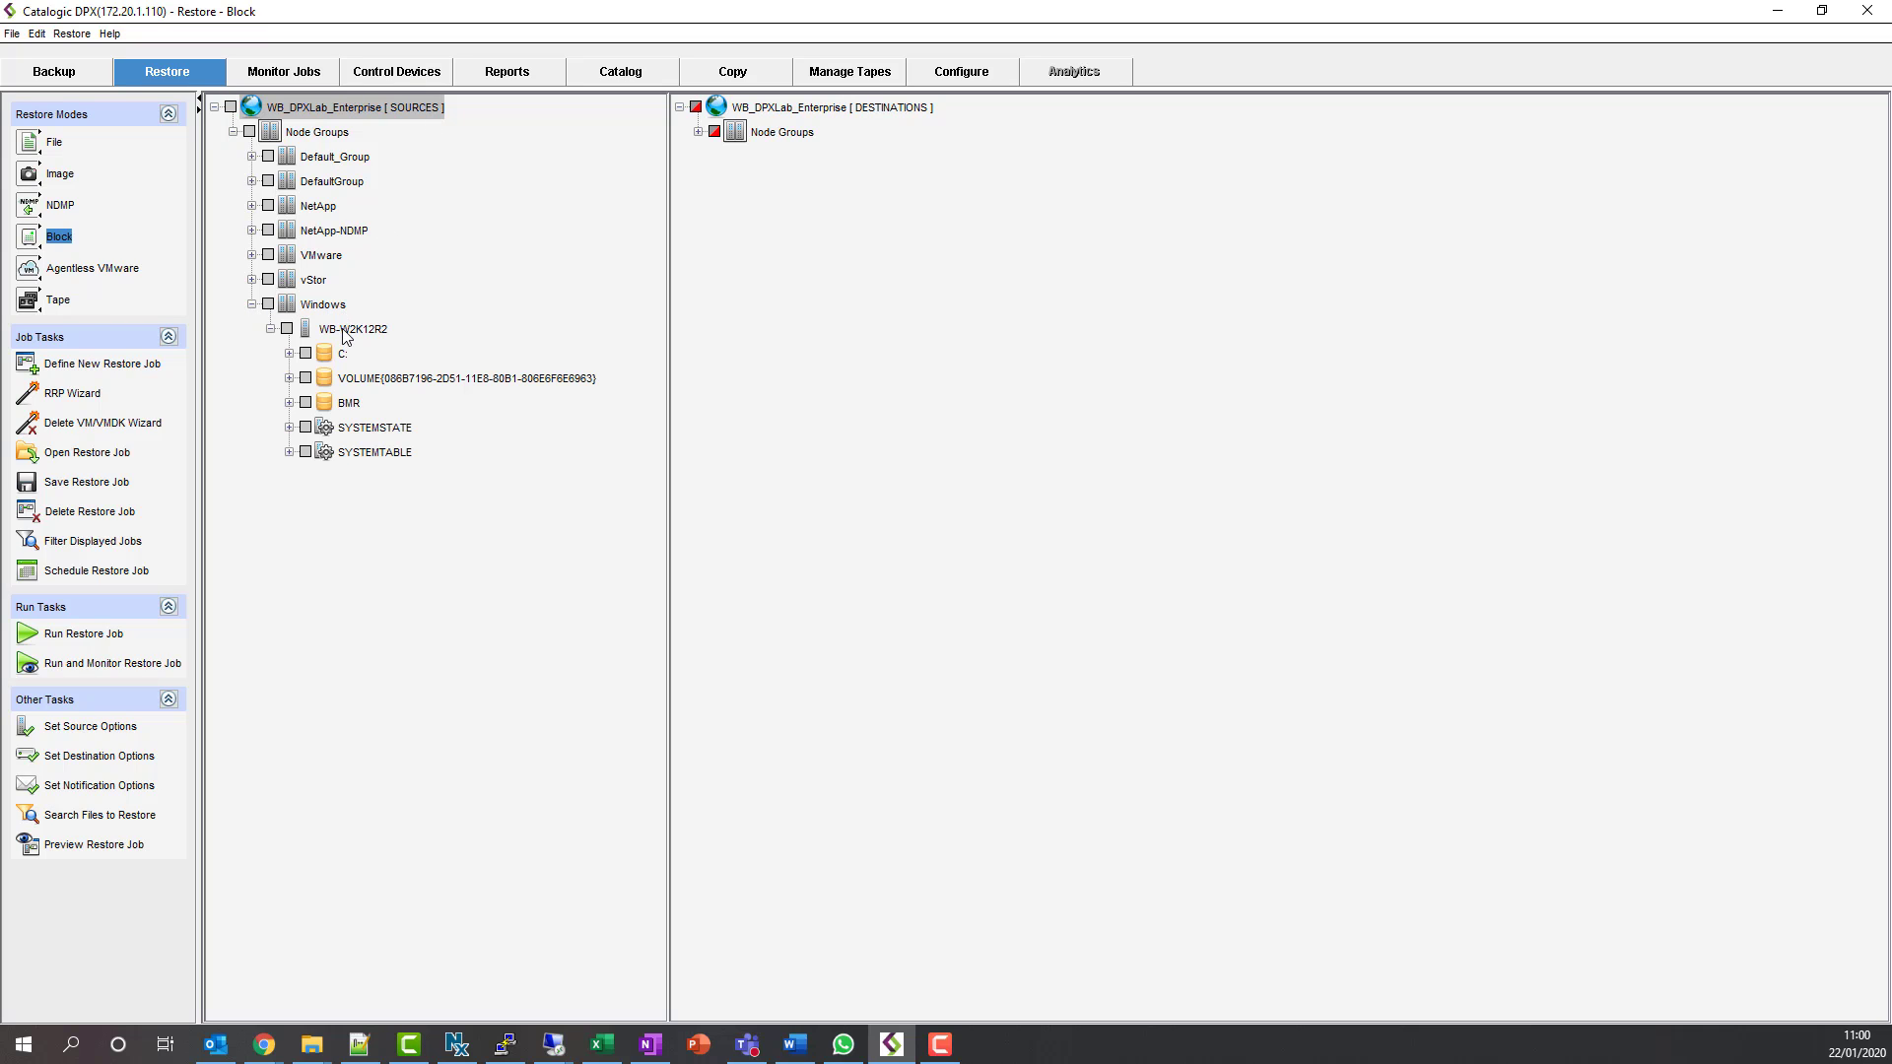
{"action": "left_click", "coordinate": [285, 353]}
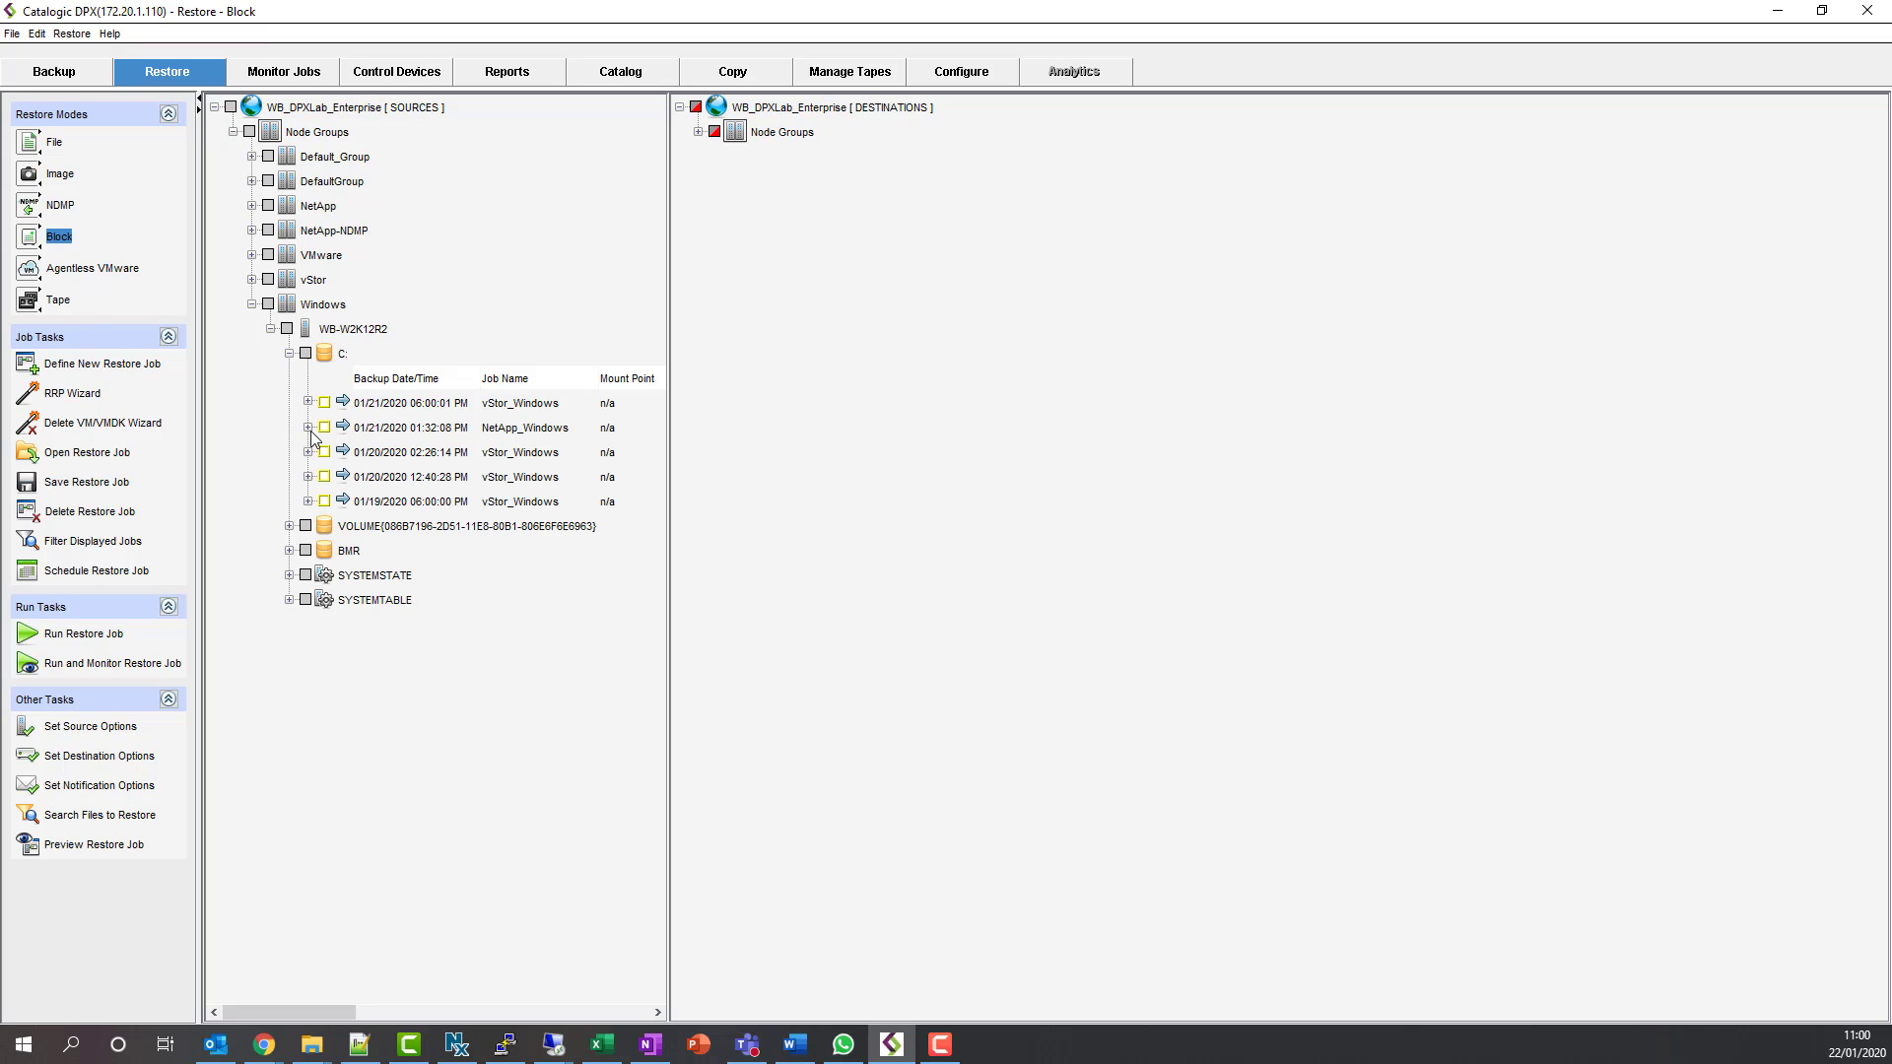
{"action": "left_click", "coordinate": [308, 428]}
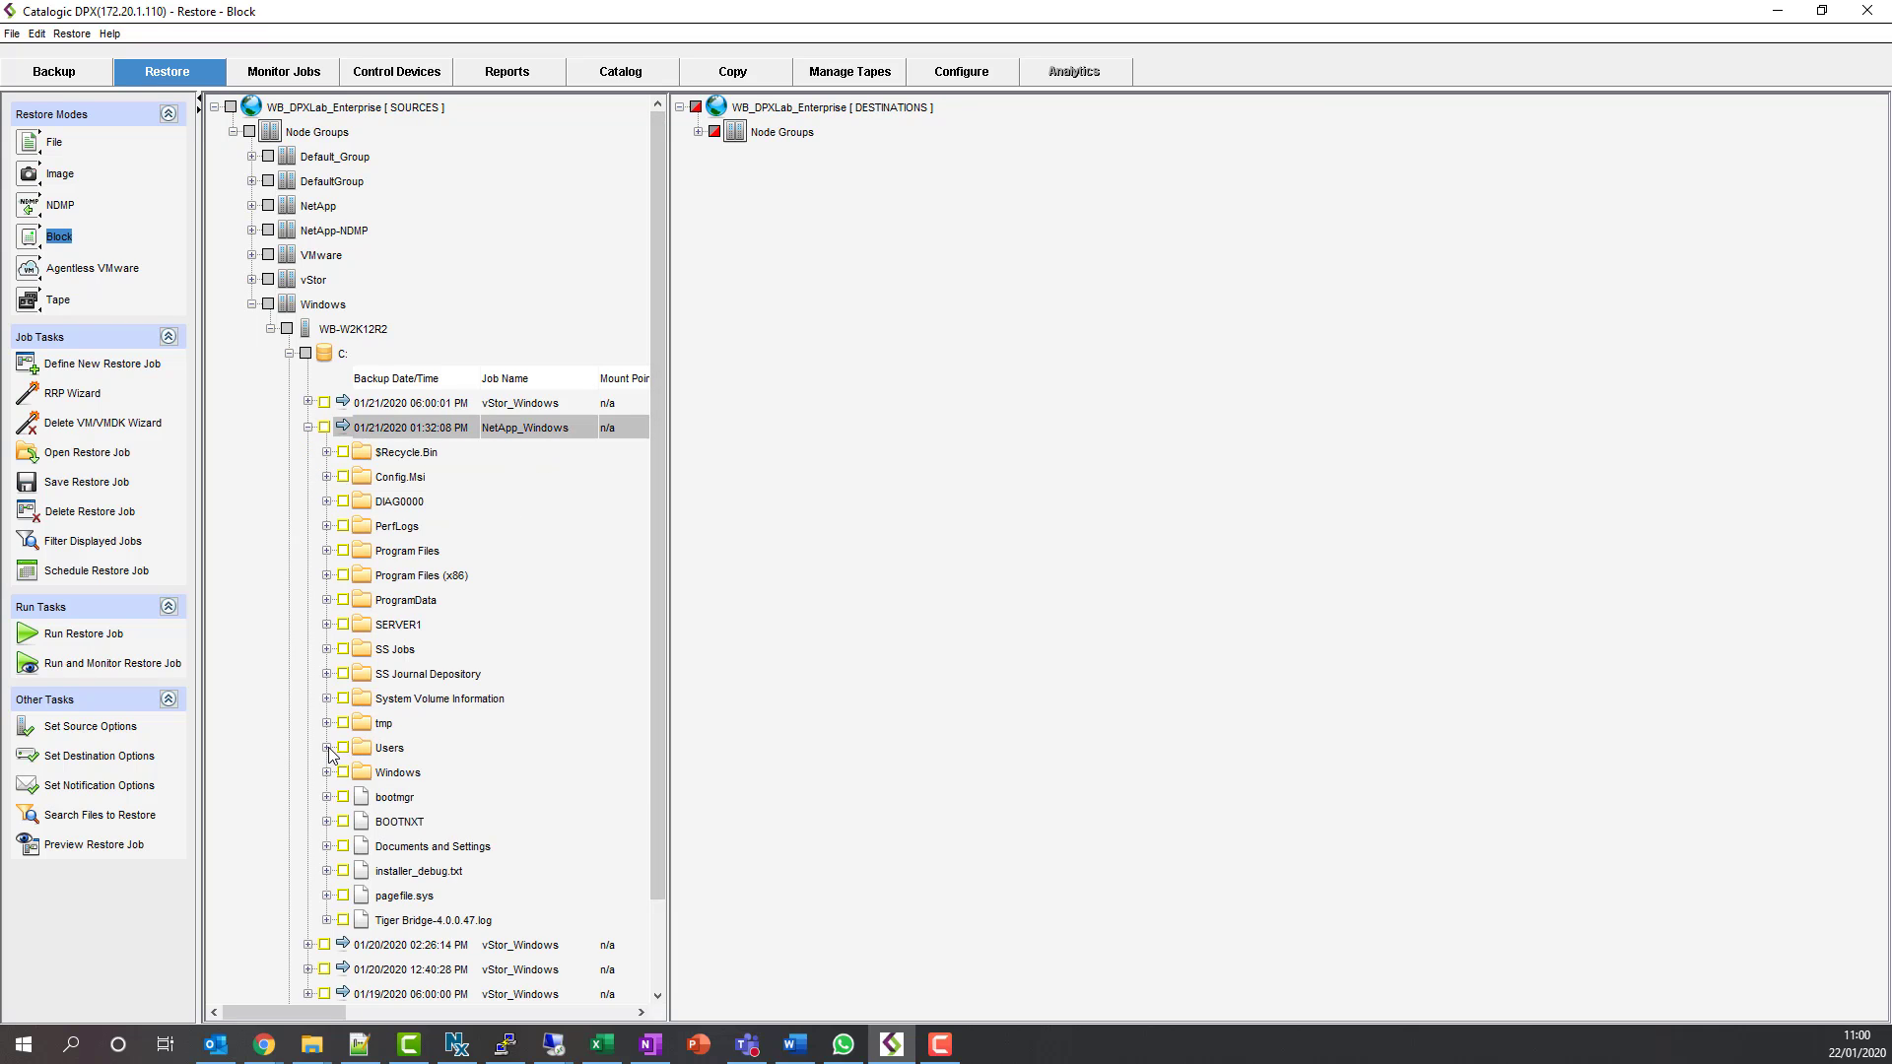
{"action": "left_click", "coordinate": [326, 748]}
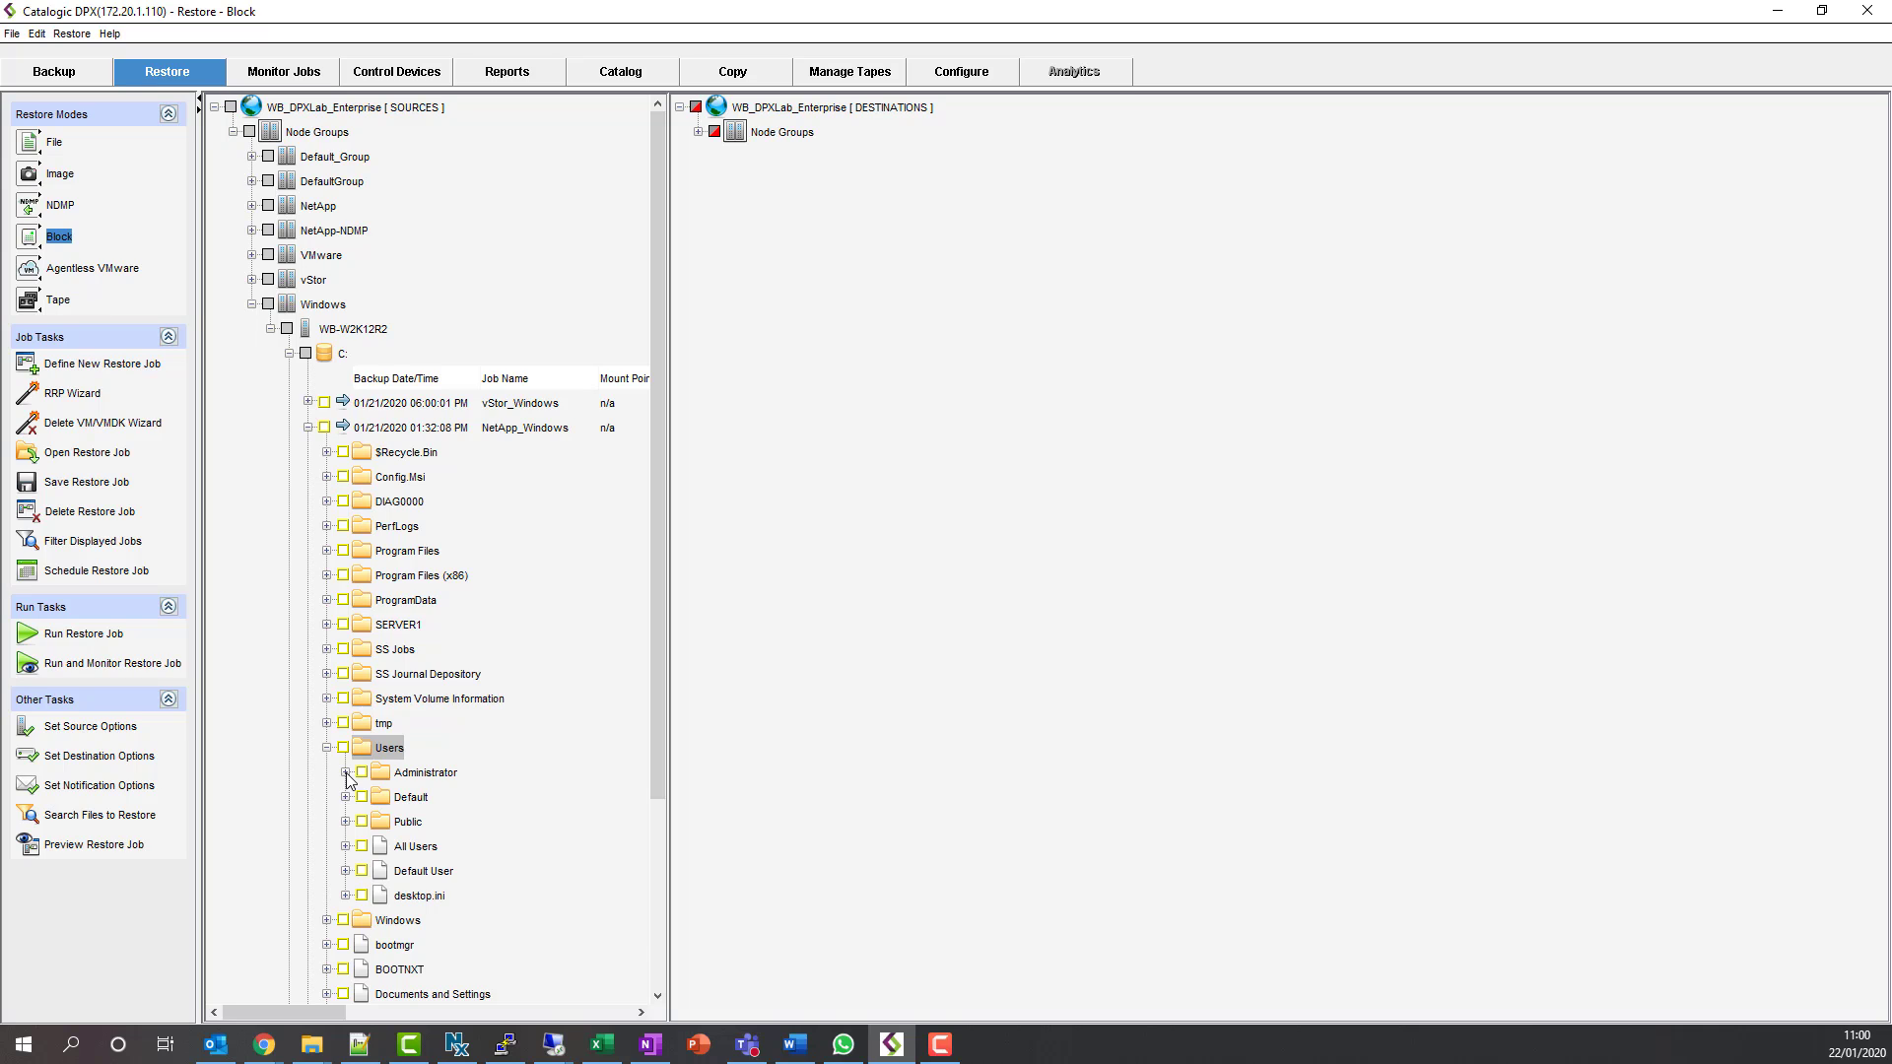
{"action": "left_click", "coordinate": [345, 772]}
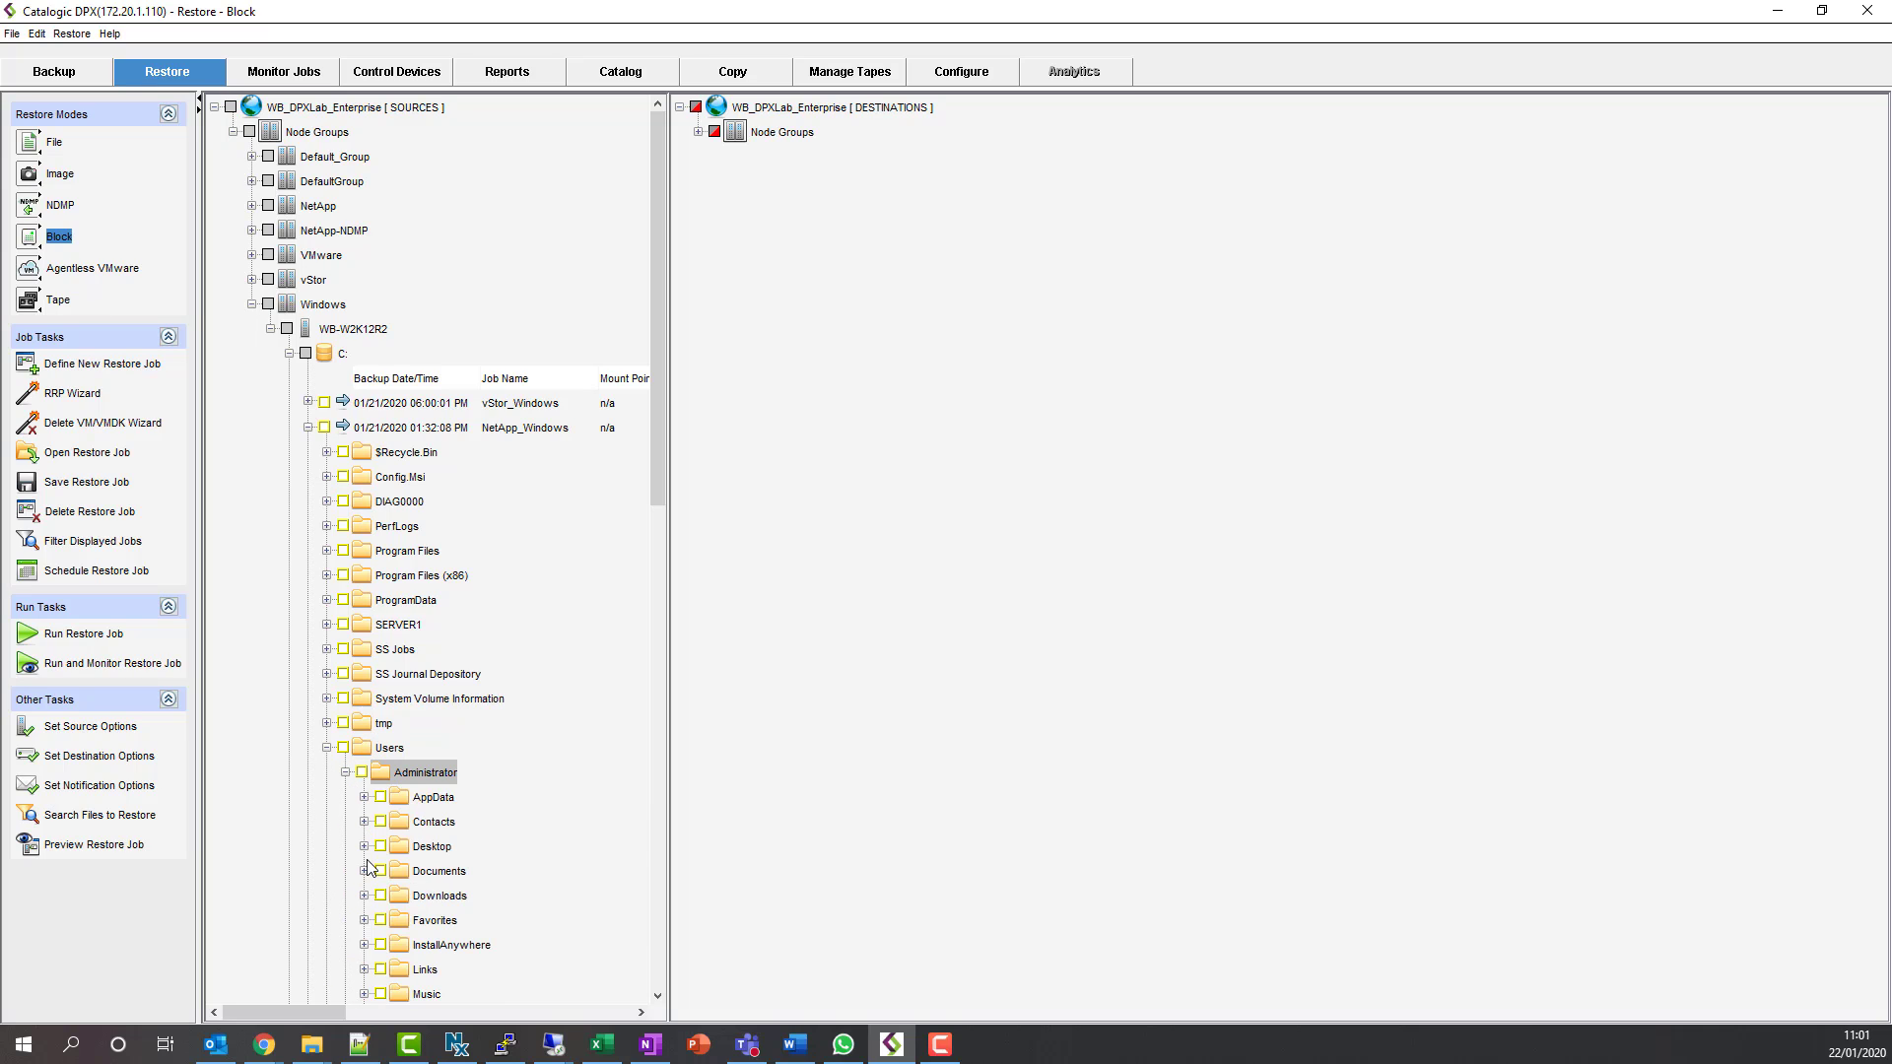
{"action": "left_click", "coordinate": [363, 846]}
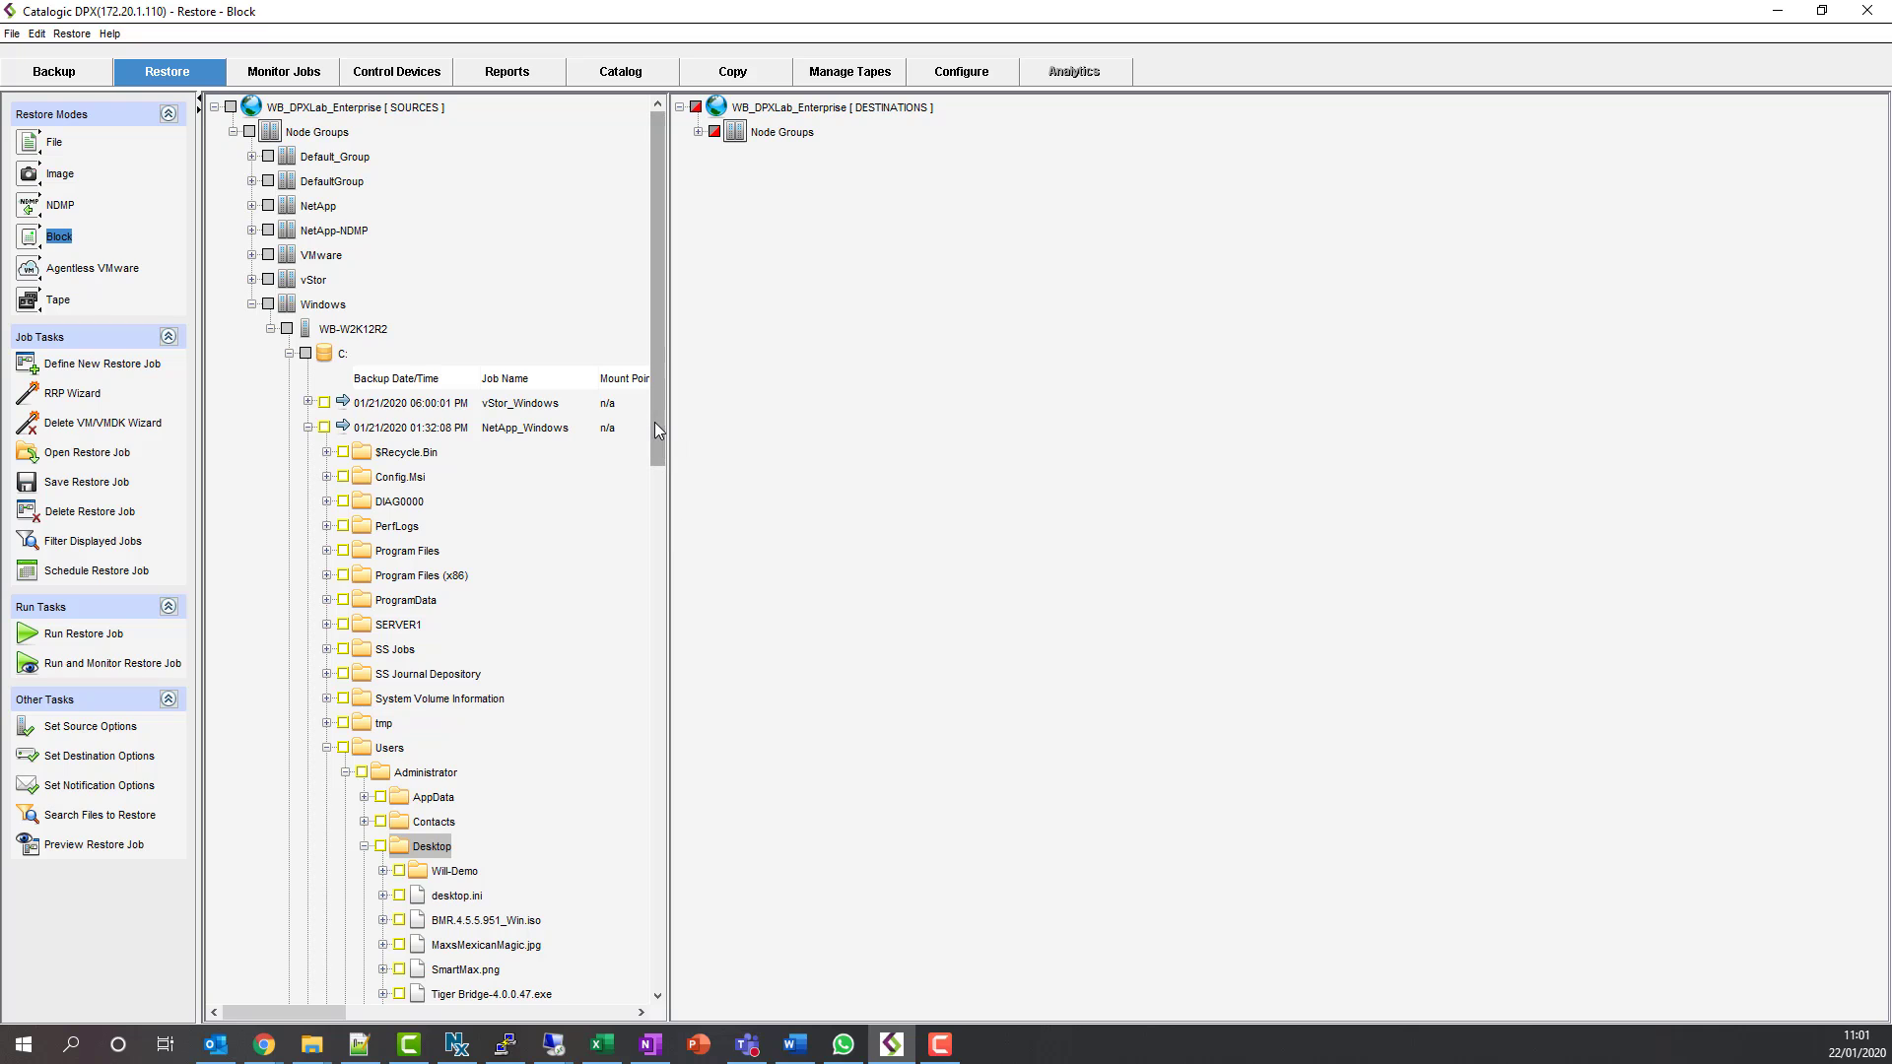
- Mark logo_catalogic.png in Will-Demo for restore and expand the destination Node Groups
{"action": "left_click_drag", "start_coordinate": [654, 422], "coordinate": [655, 568]}
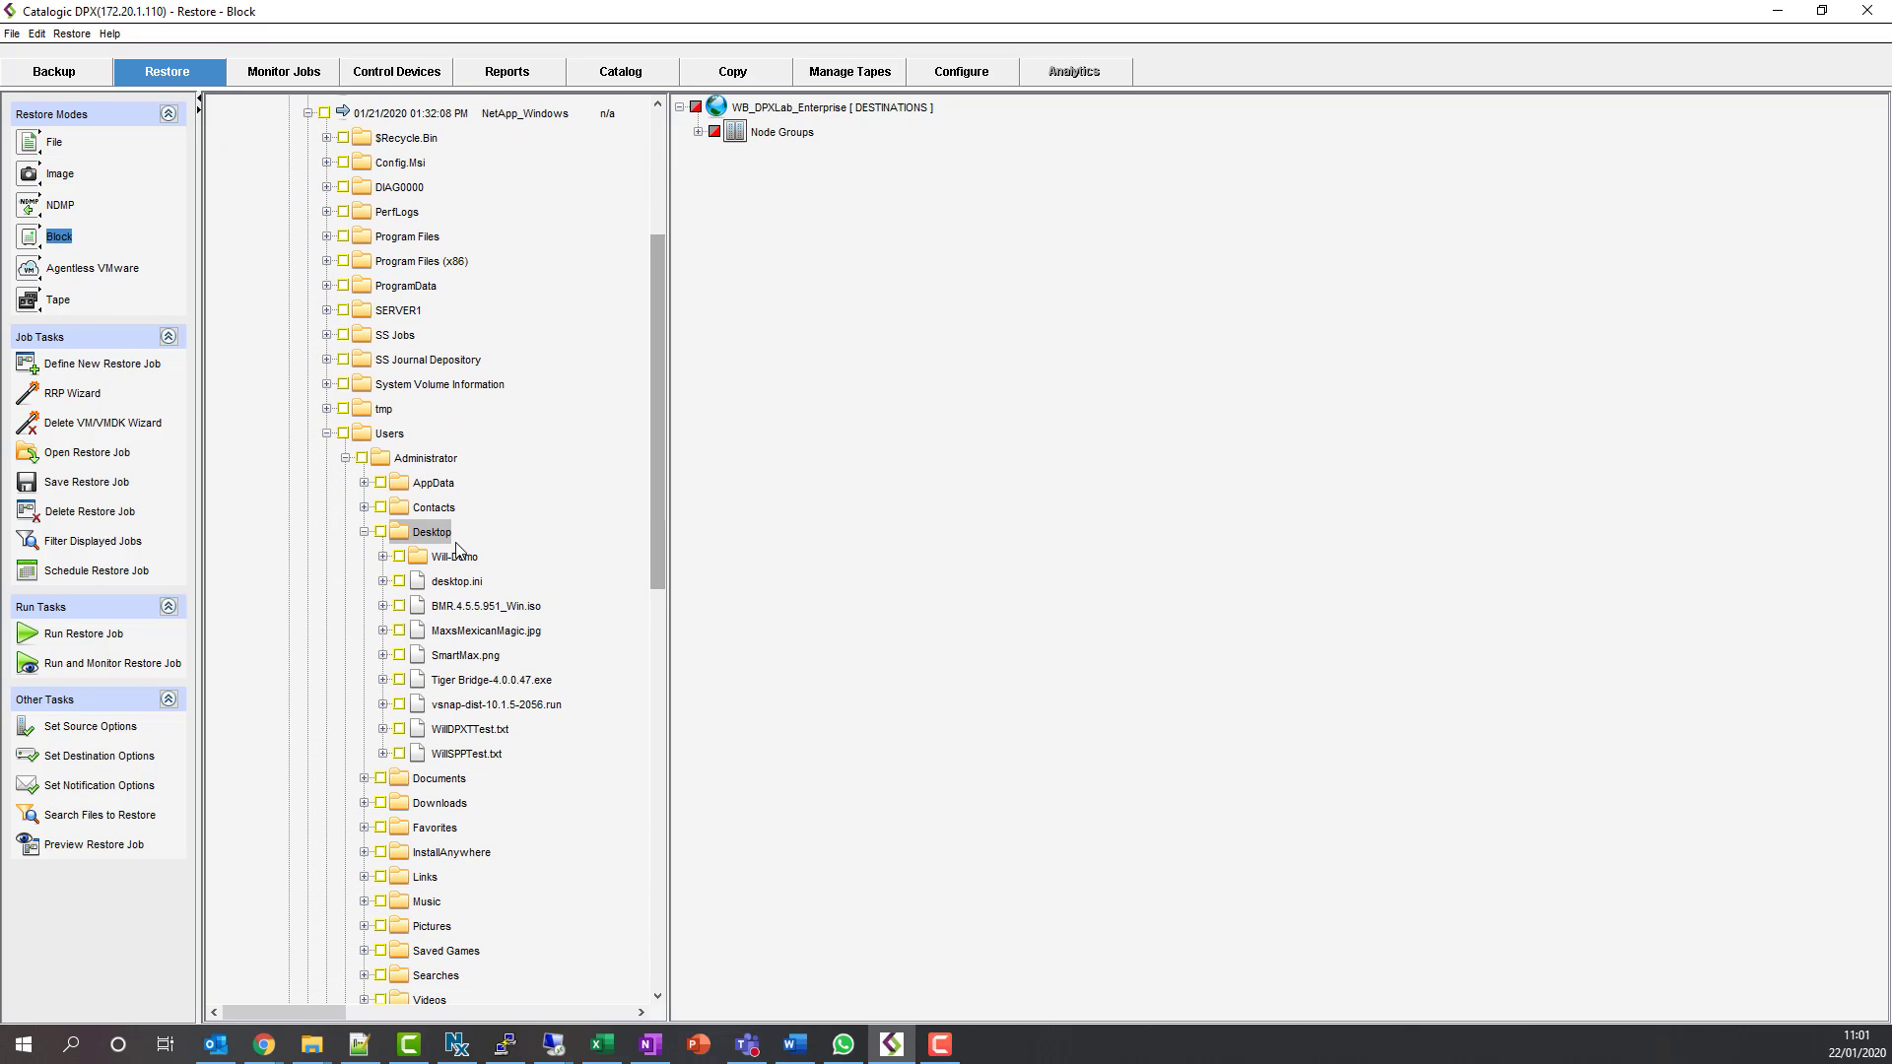
{"action": "left_click", "coordinate": [383, 558]}
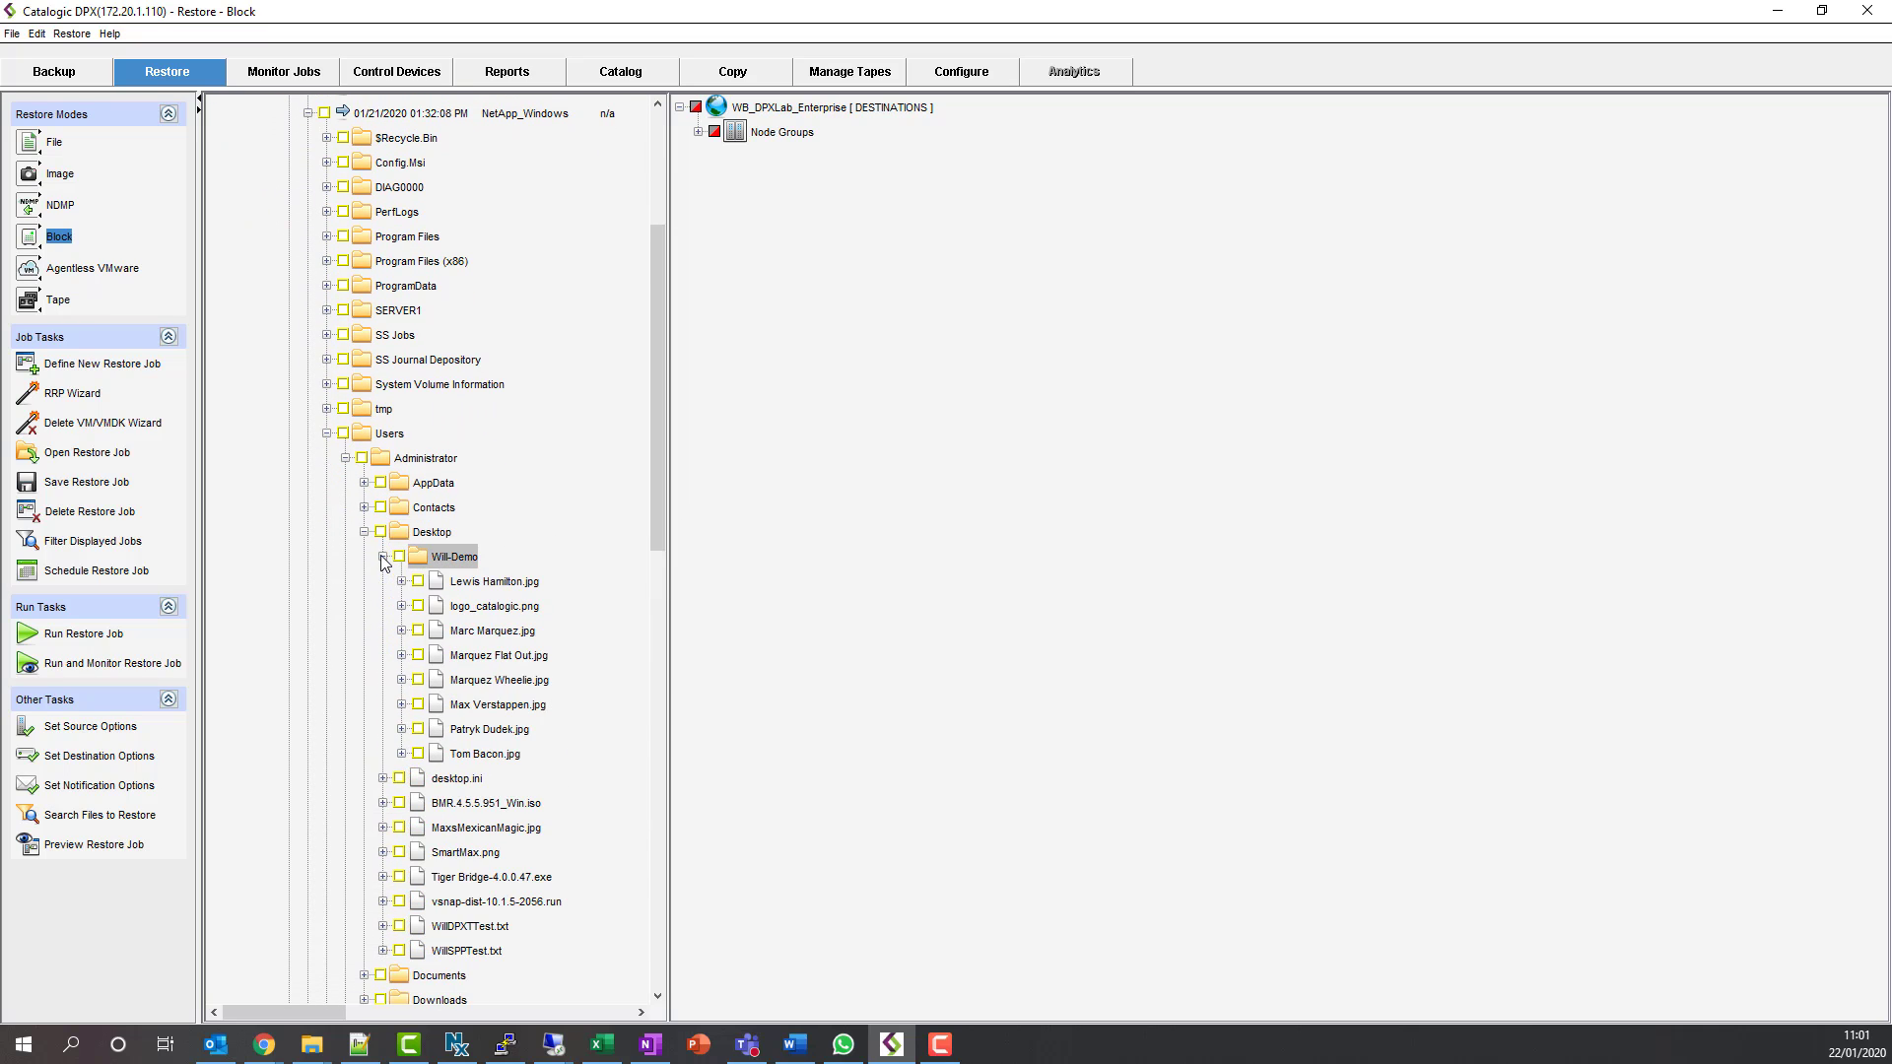
{"action": "left_click", "coordinate": [402, 607]}
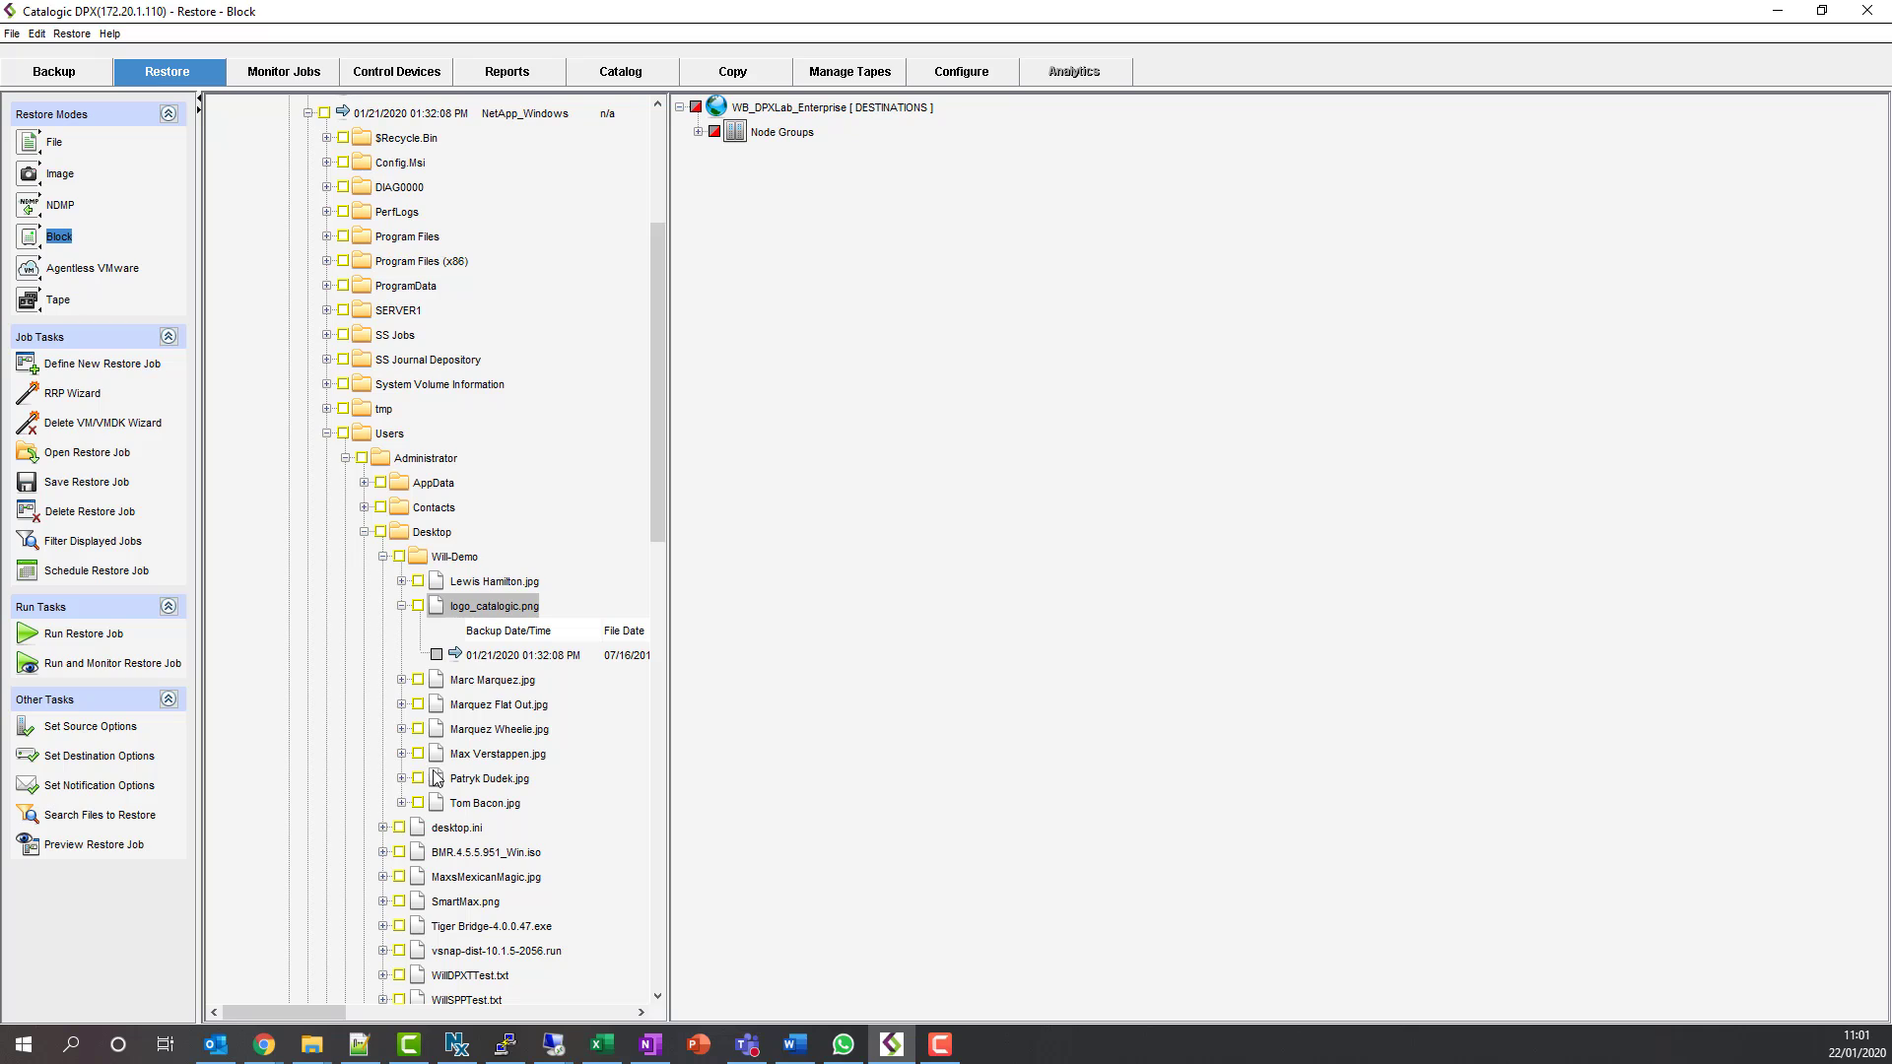
{"action": "left_click", "coordinate": [419, 608]}
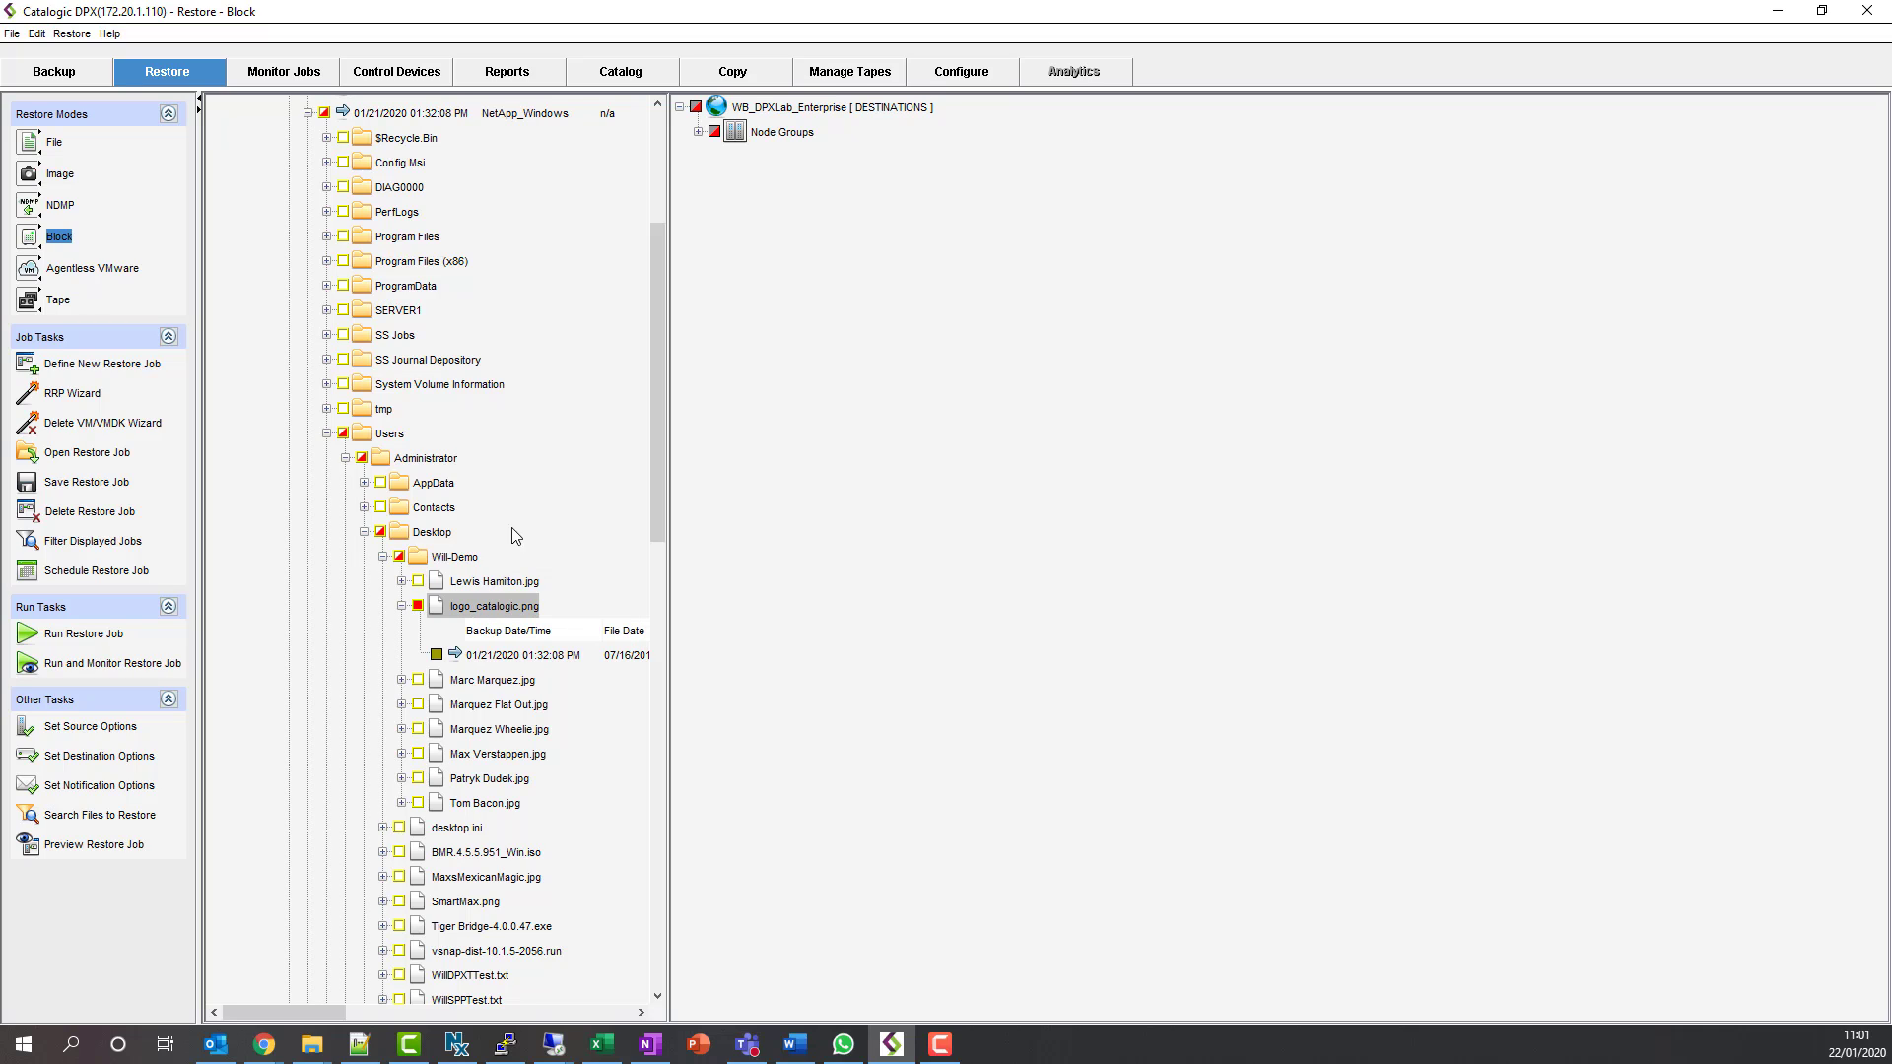
{"action": "left_click", "coordinate": [699, 132]}
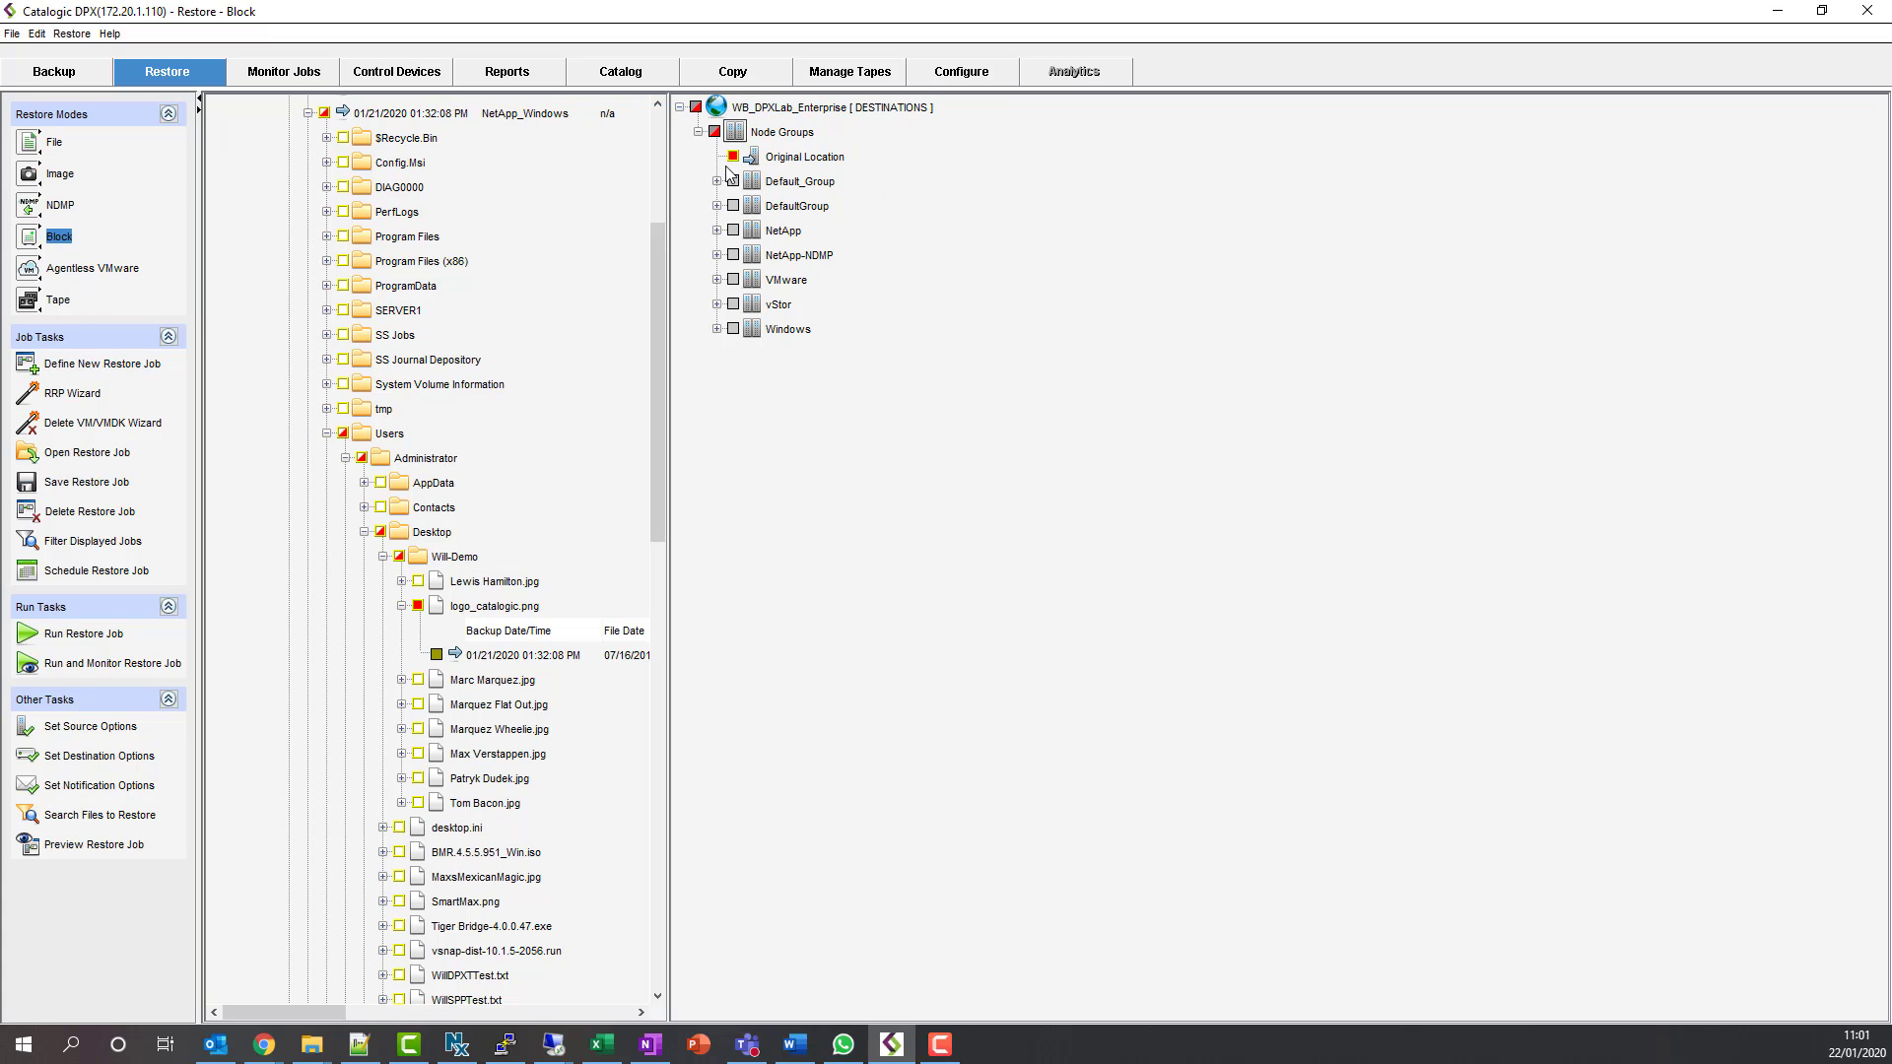
- Save the restore job as NetApp_Block_FileRestore, then run and monitor it
{"action": "left_click", "coordinate": [111, 485]}
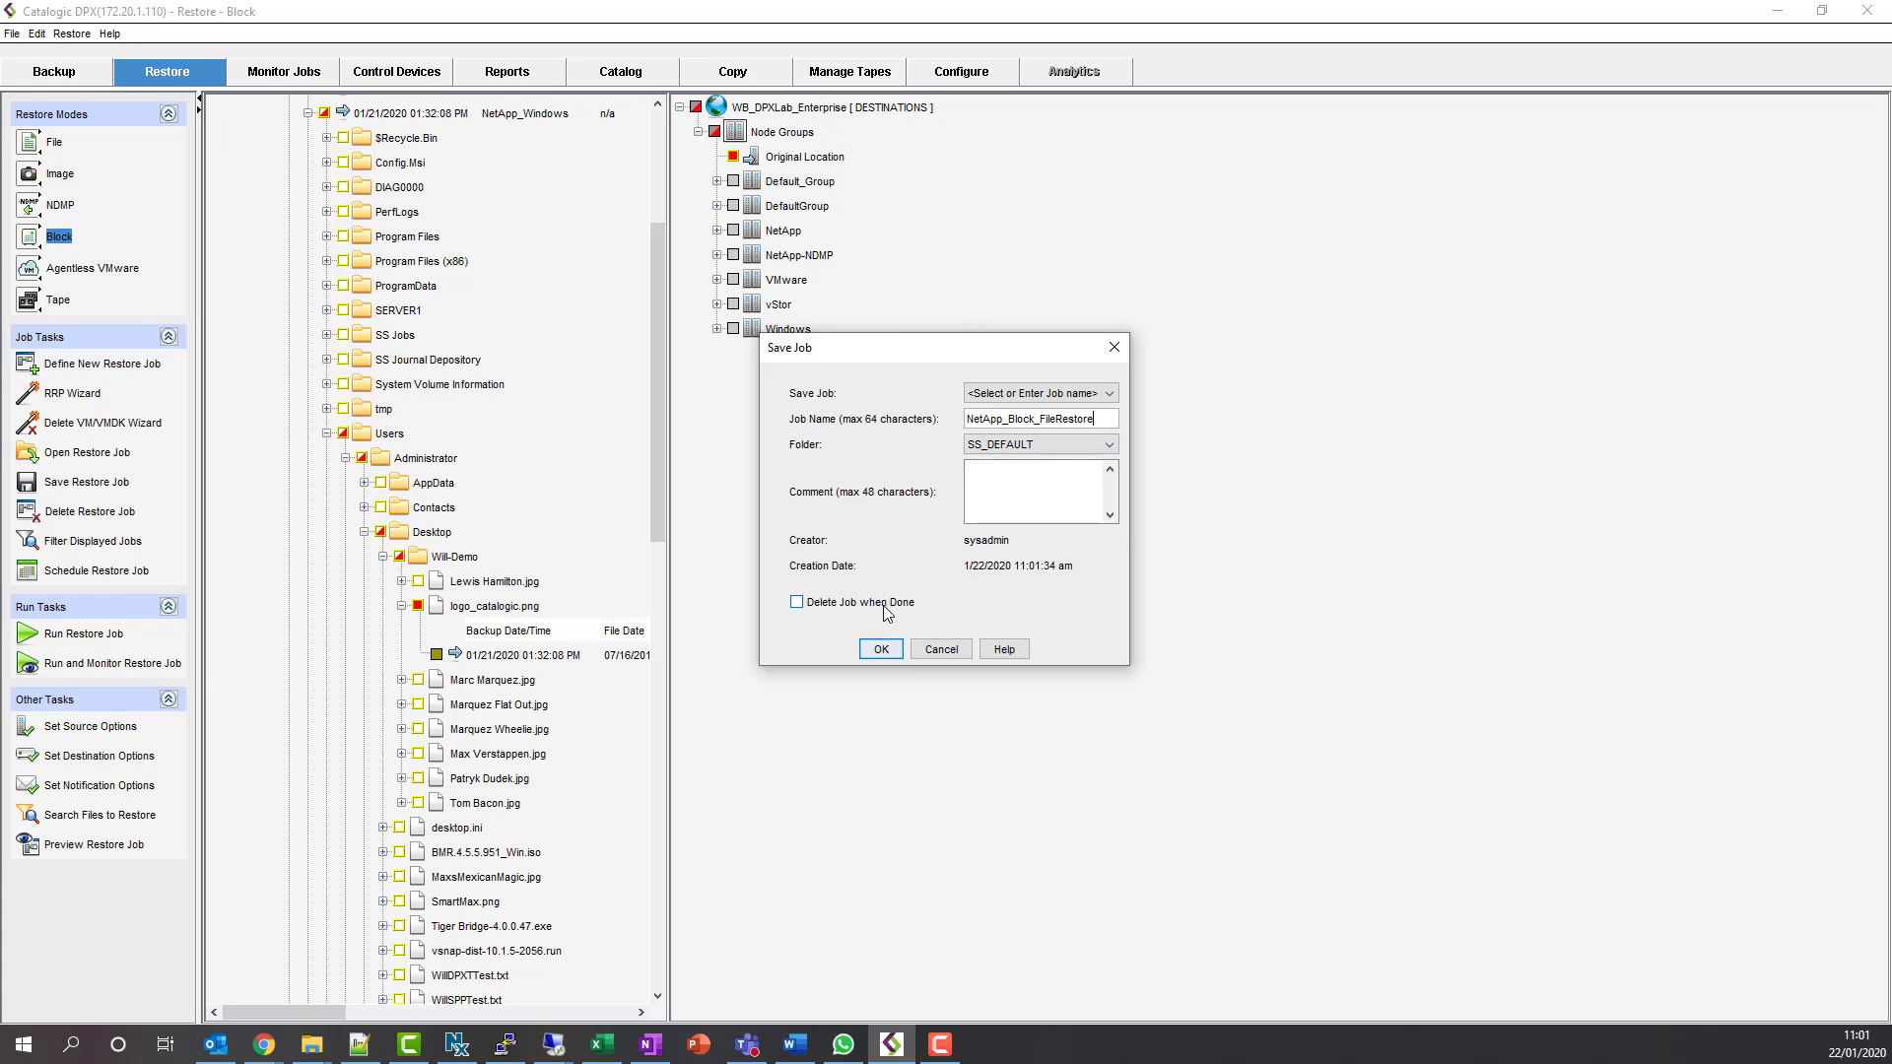
{"action": "left_click", "coordinate": [884, 649]}
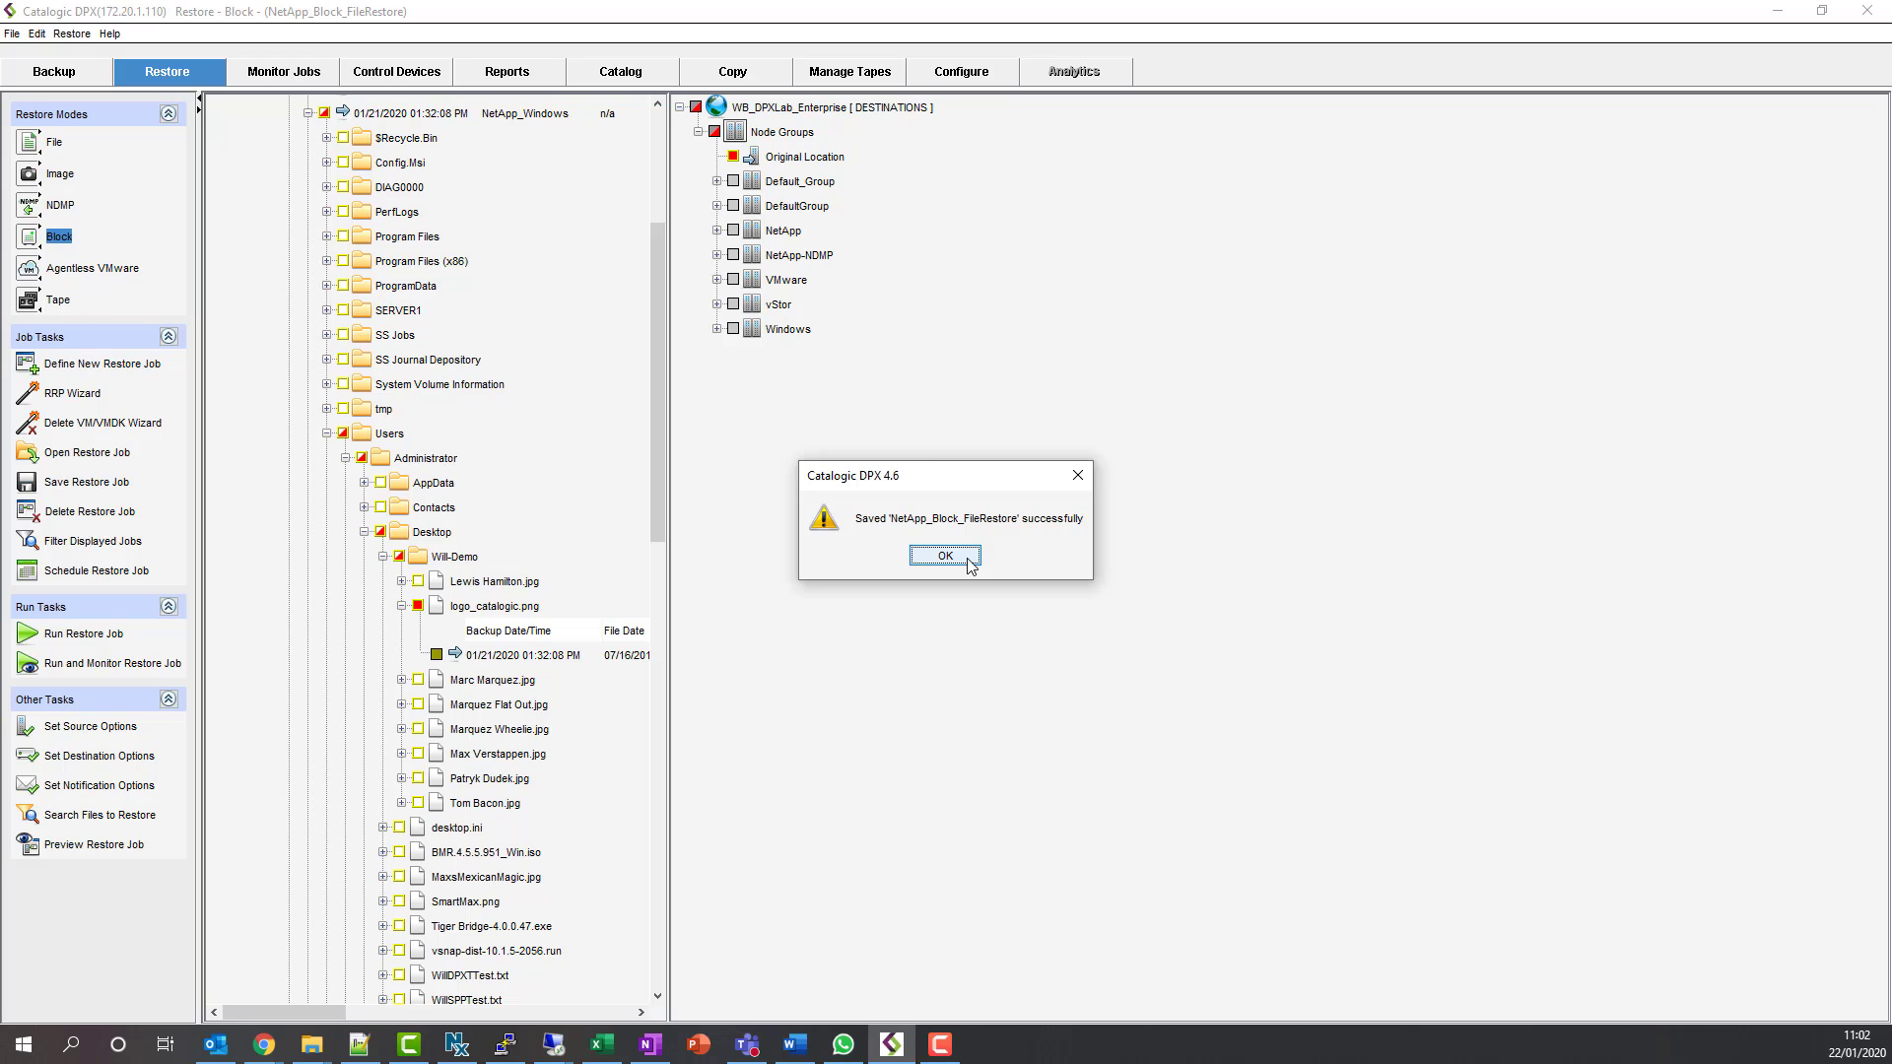
{"action": "left_click", "coordinate": [971, 565]}
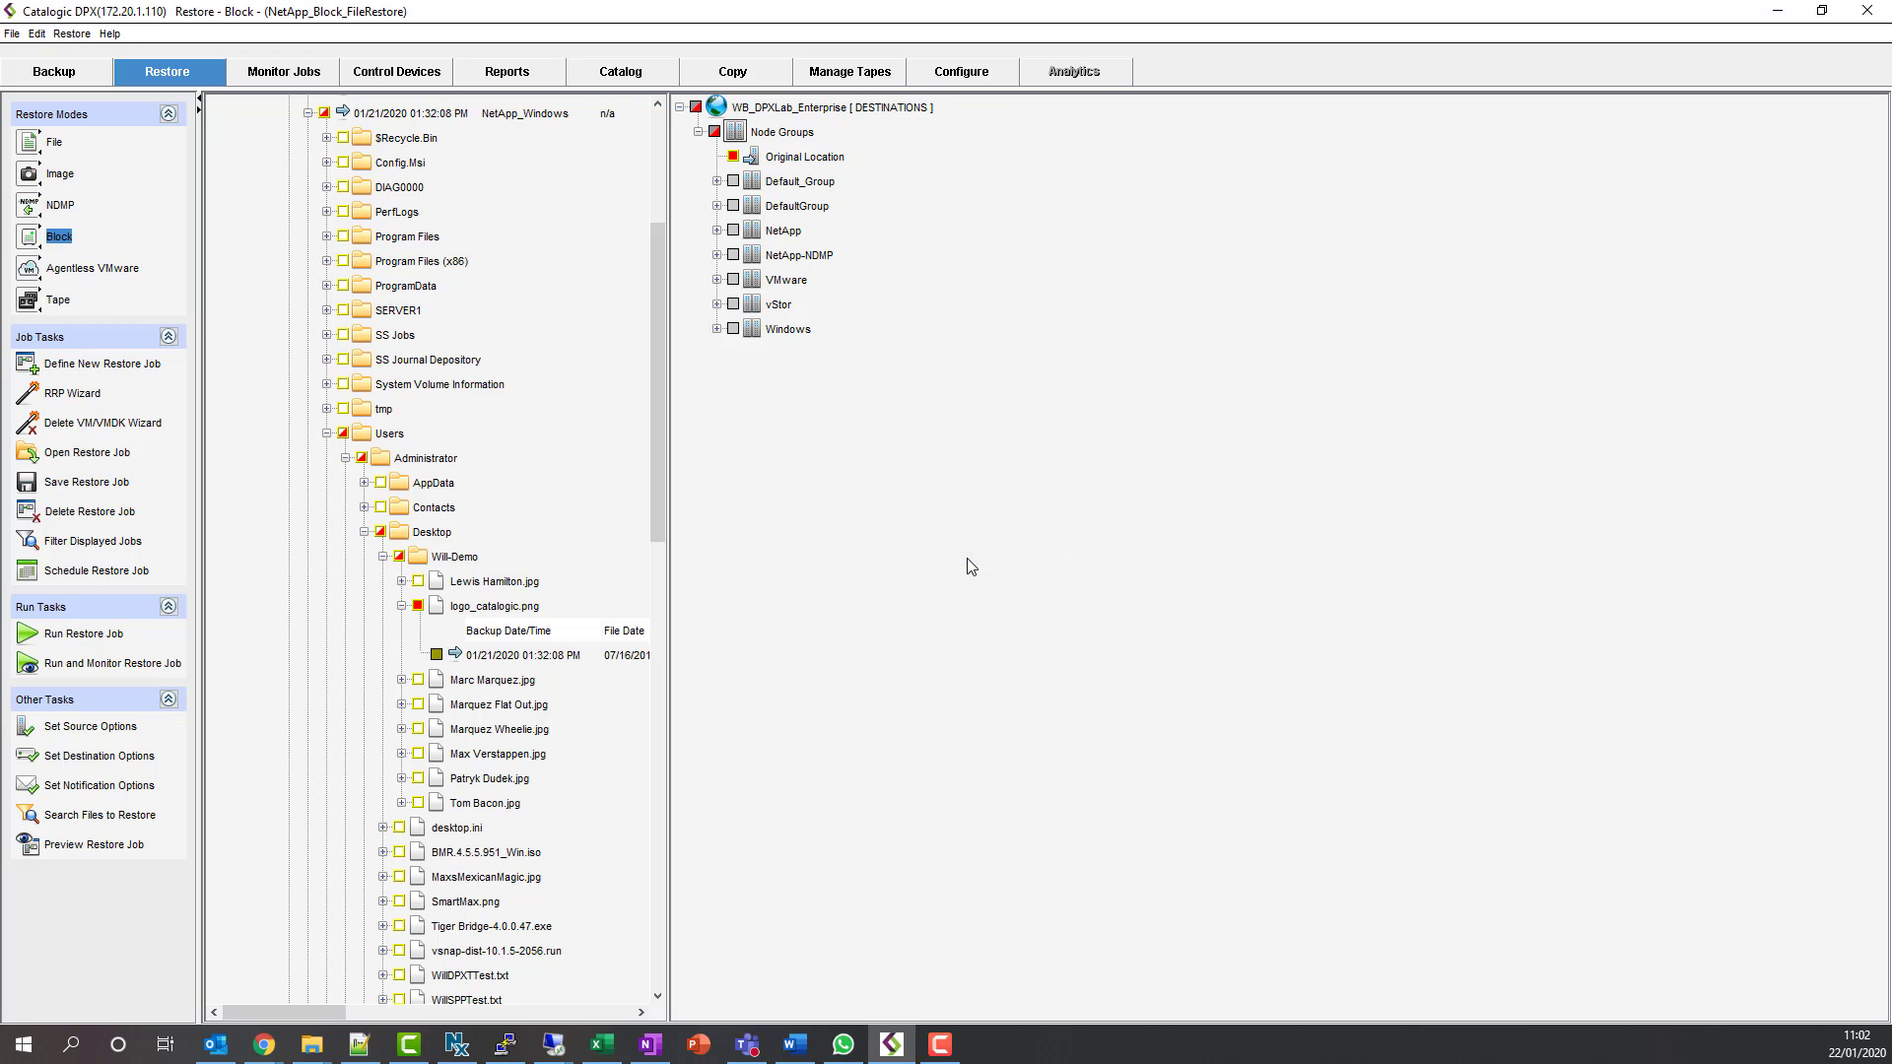
{"action": "left_click", "coordinate": [118, 670]}
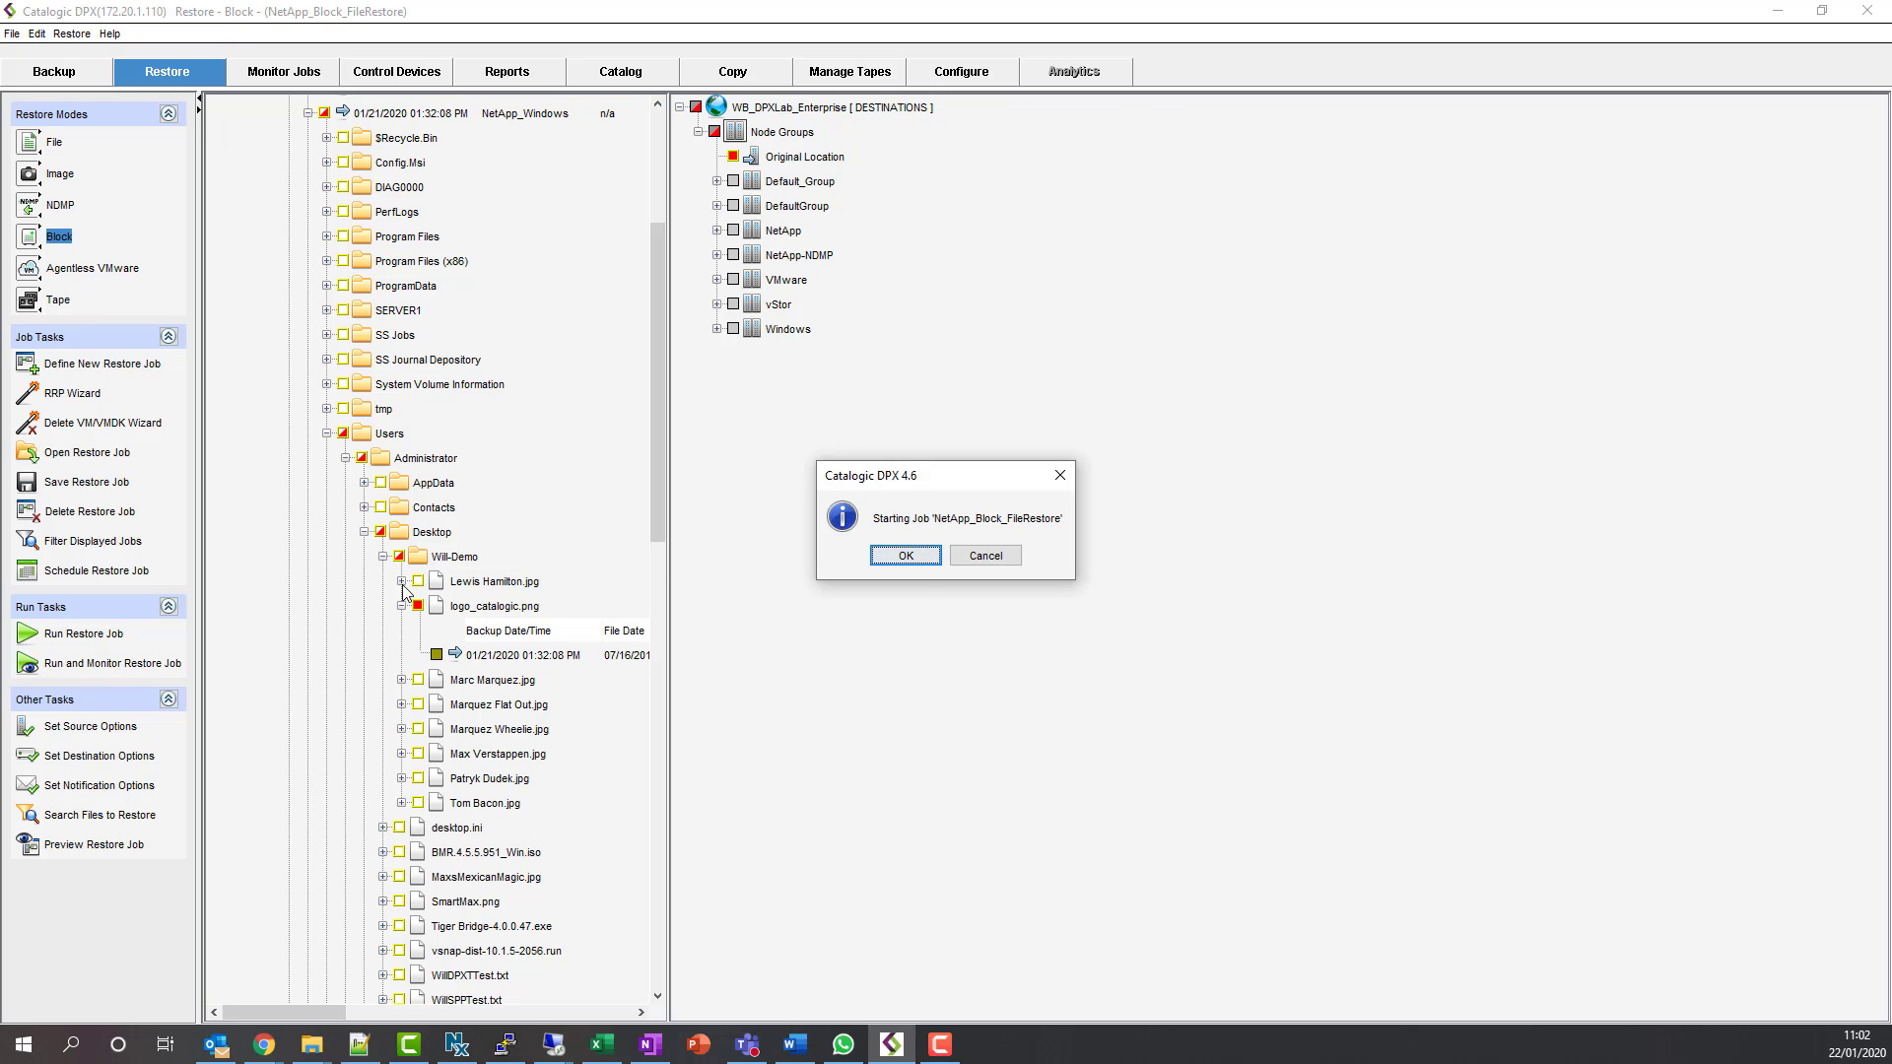
{"action": "left_click", "coordinate": [907, 555]}
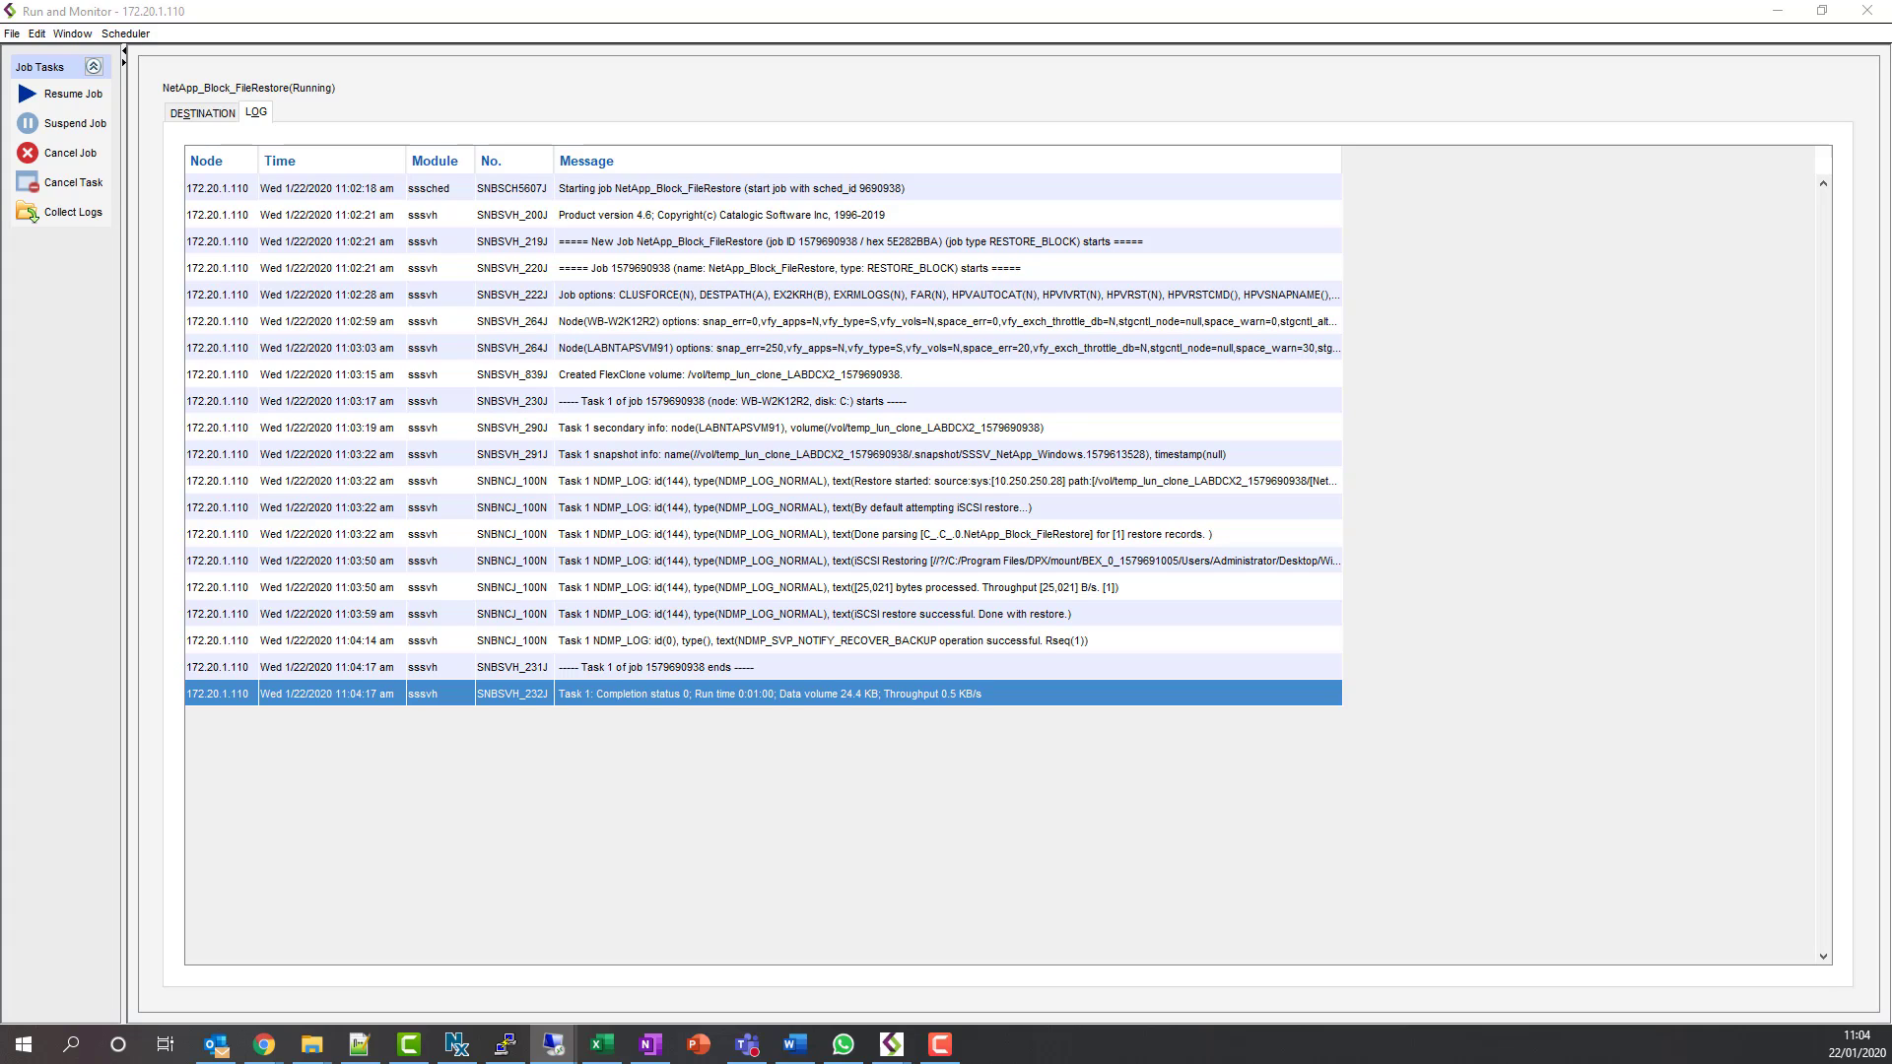
- Open the restored logo_catalogic.png in the remote session to verify the restore
{"action": "left_click_drag", "start_coordinate": [1331, 337], "coordinate": [992, 31]}
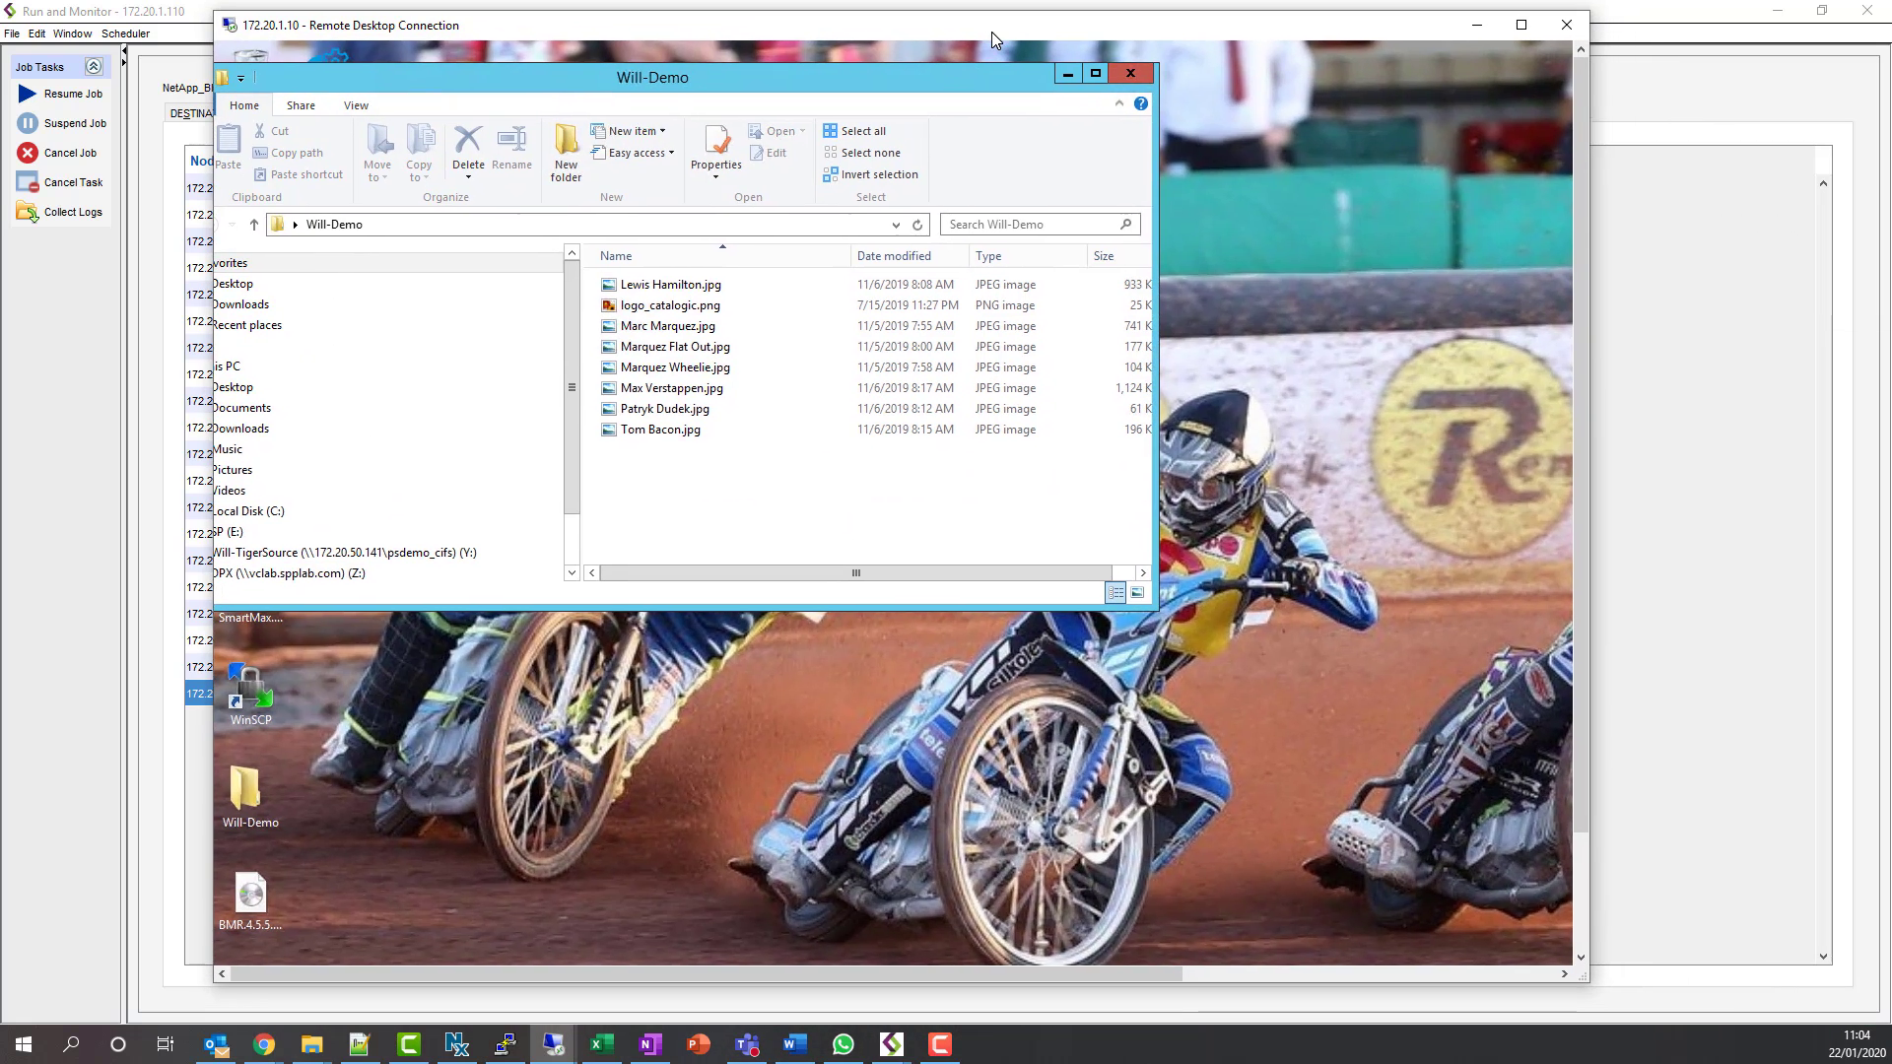
{"action": "left_click", "coordinate": [710, 312]}
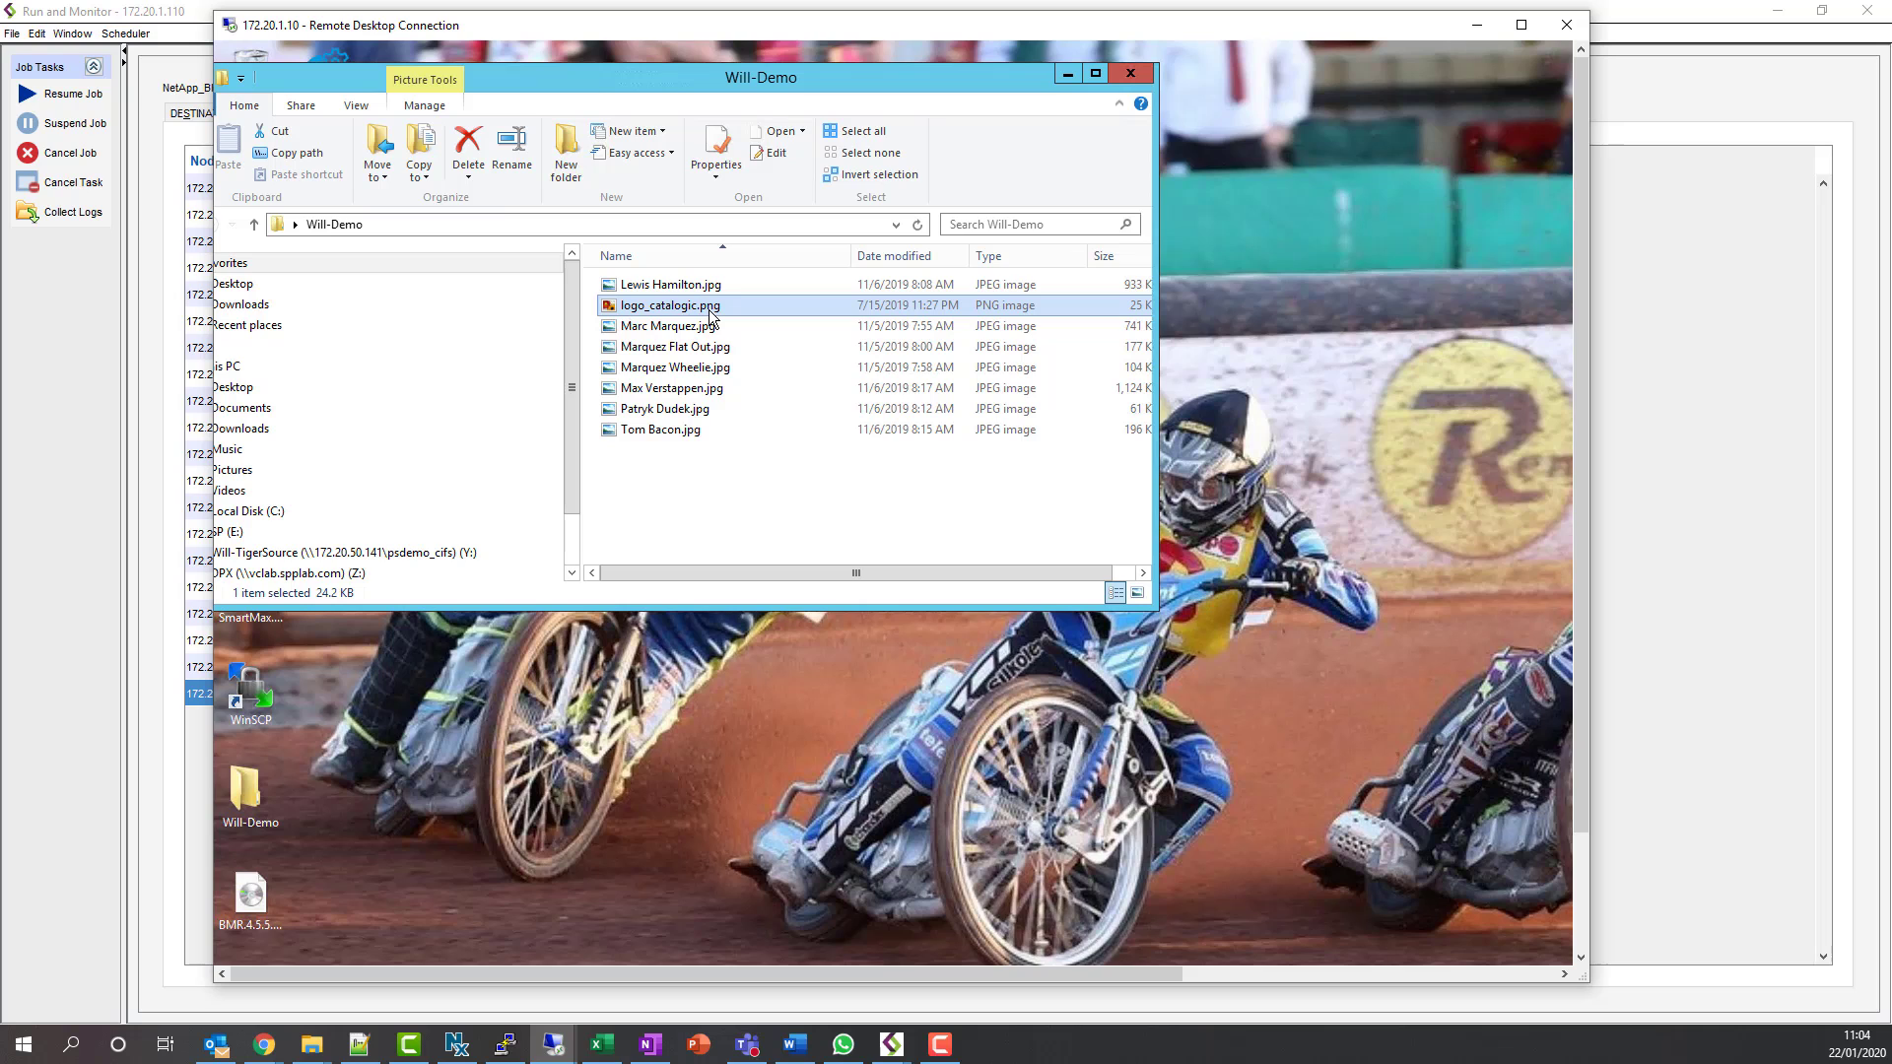
{"action": "double_click", "coordinate": [709, 312]}
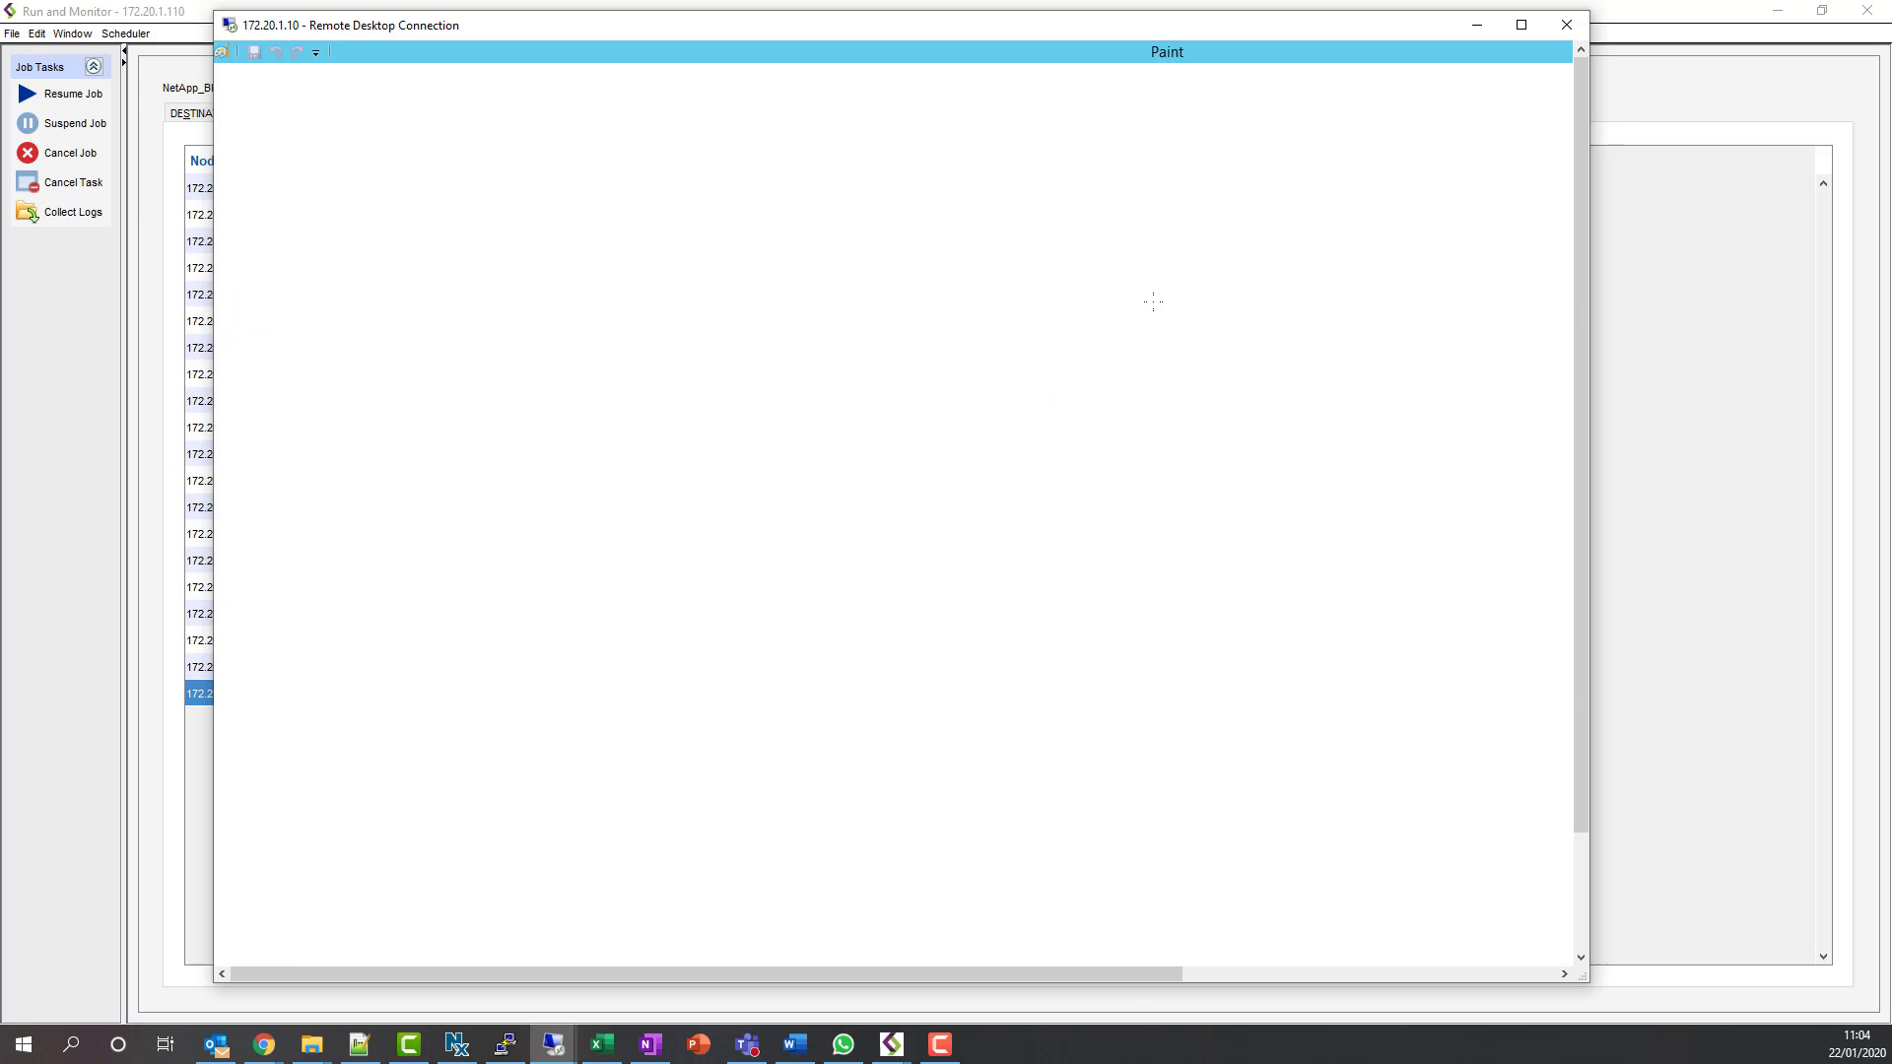
{"action": "mouse_move", "coordinate": [1126, 978]}
{"action": "left_mouse_down"}
{"action": "mouse_move", "coordinate": [1179, 966]}
{"action": "mouse_move", "coordinate": [1097, 983]}
{"action": "left_mouse_up"}
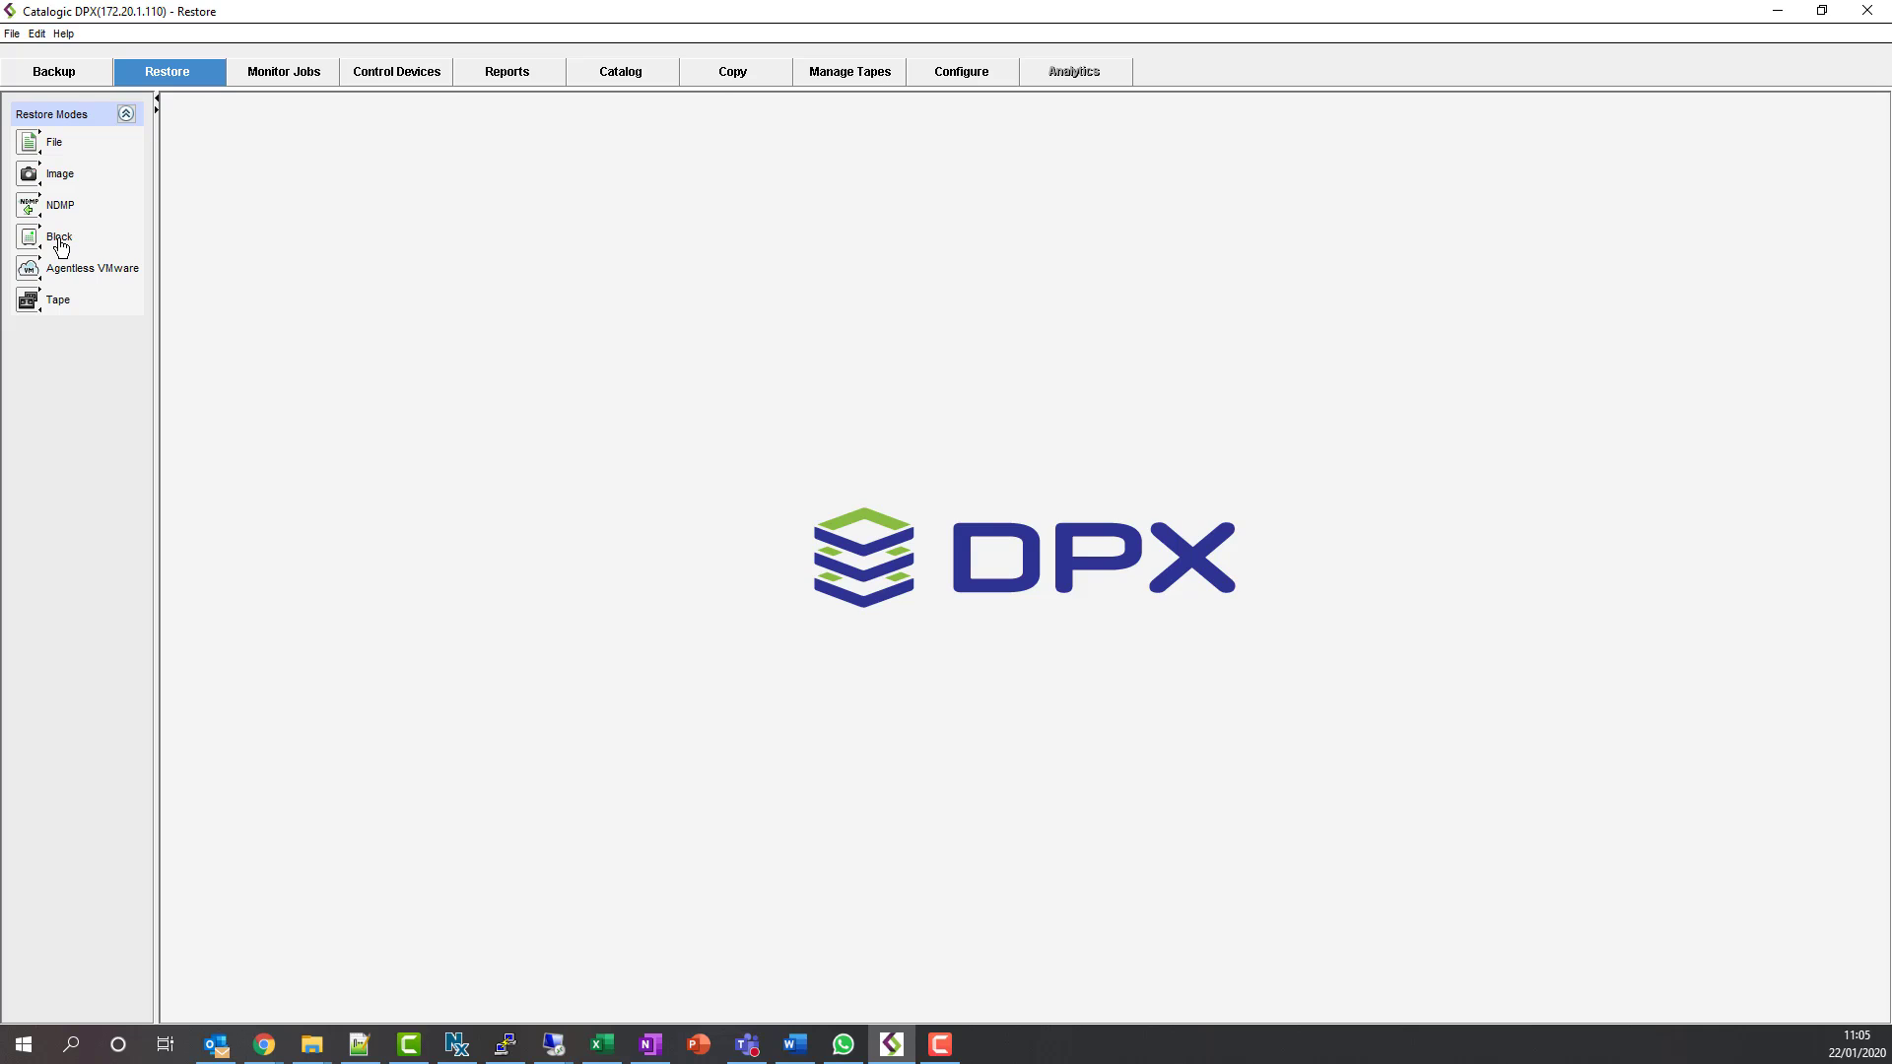
- In Block restore, expand Windows > WB-W2K12R2 > C: and right-click the 01:32:08 PM NetApp_Windows backup
{"action": "left_click", "coordinate": [59, 242]}
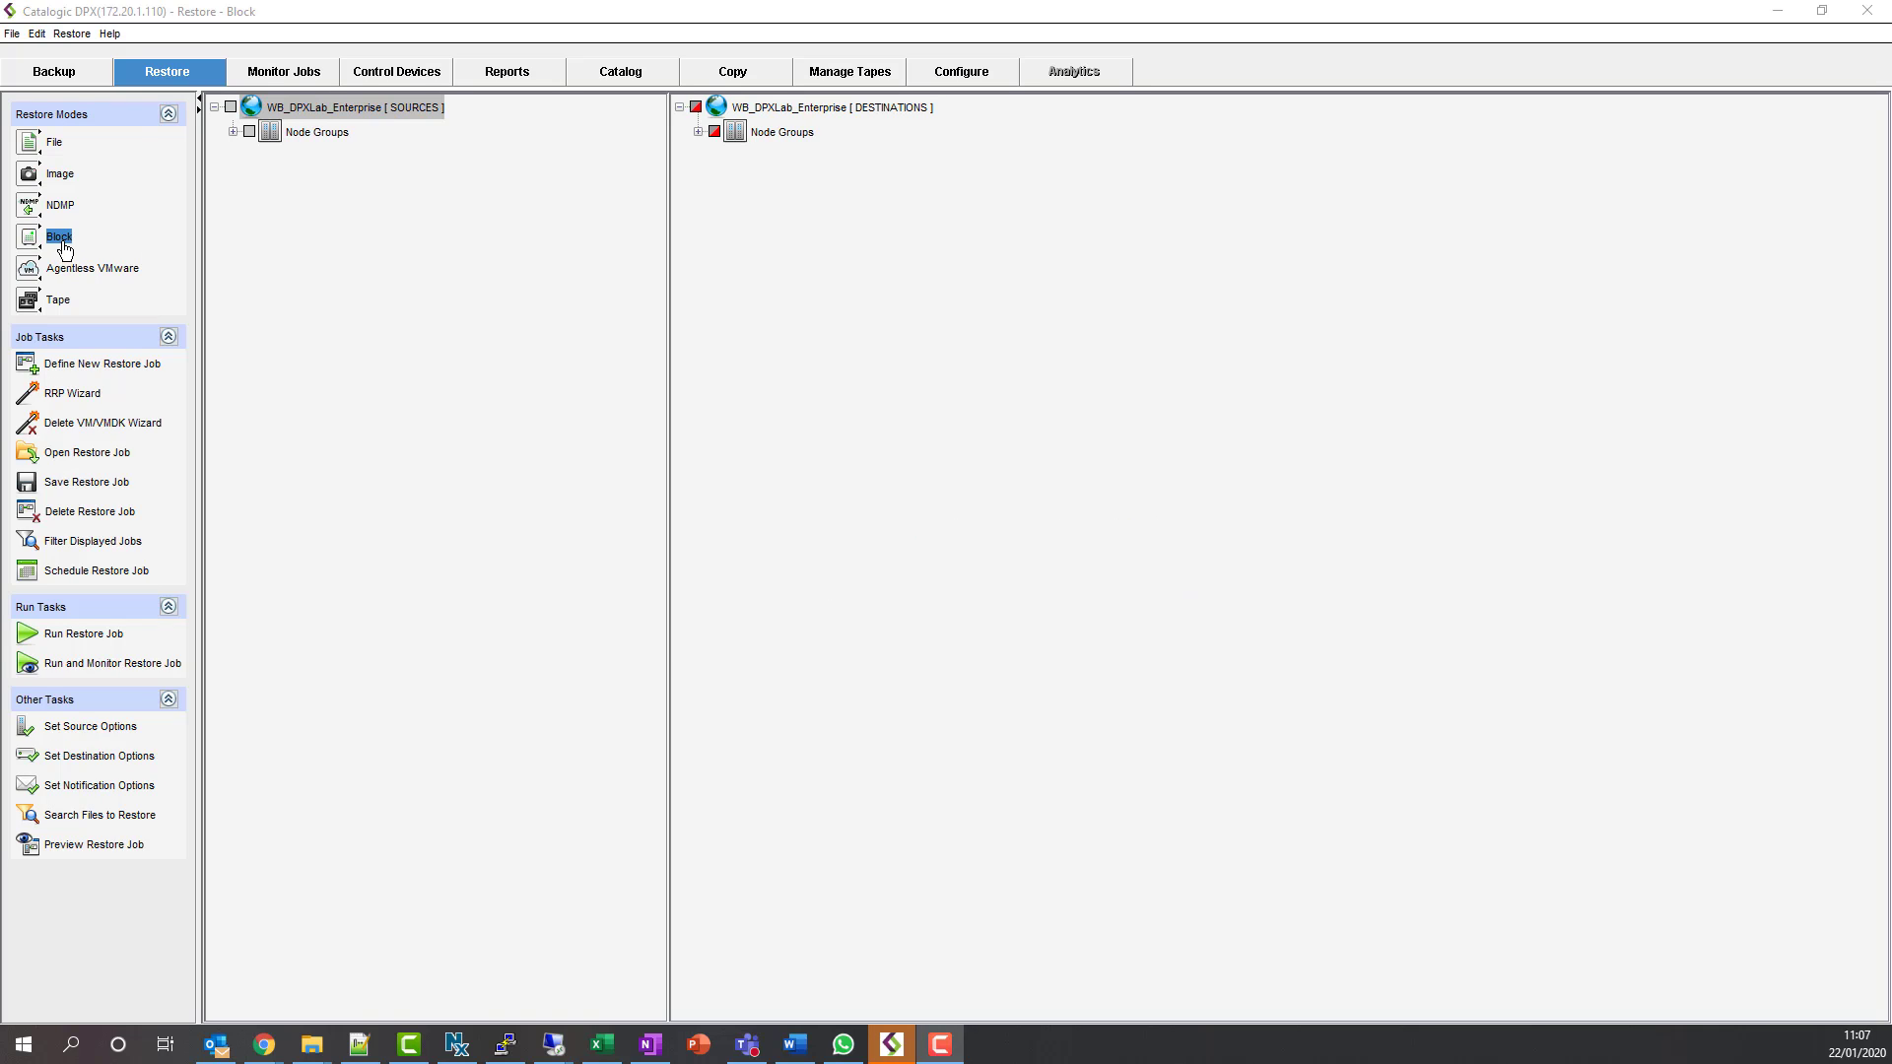
{"action": "left_click", "coordinate": [232, 132]}
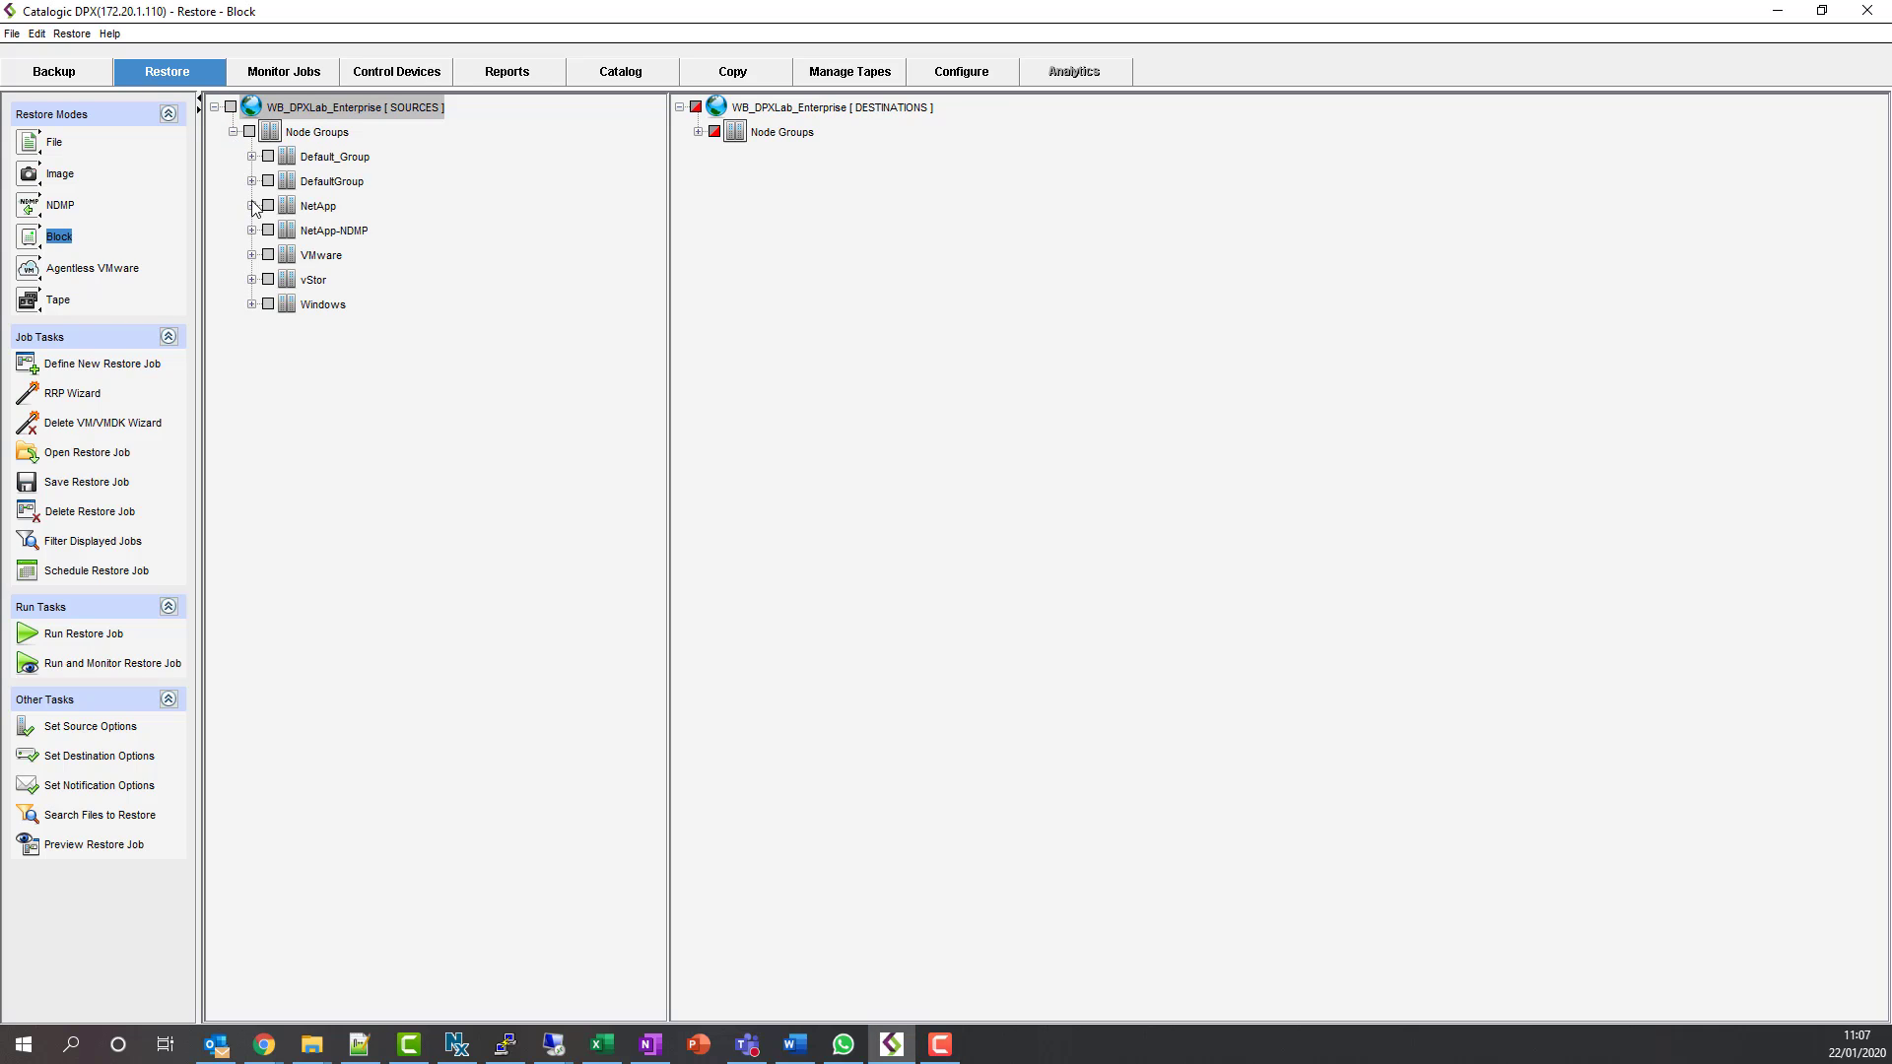
{"action": "left_click", "coordinate": [251, 306]}
{"action": "left_click", "coordinate": [270, 329]}
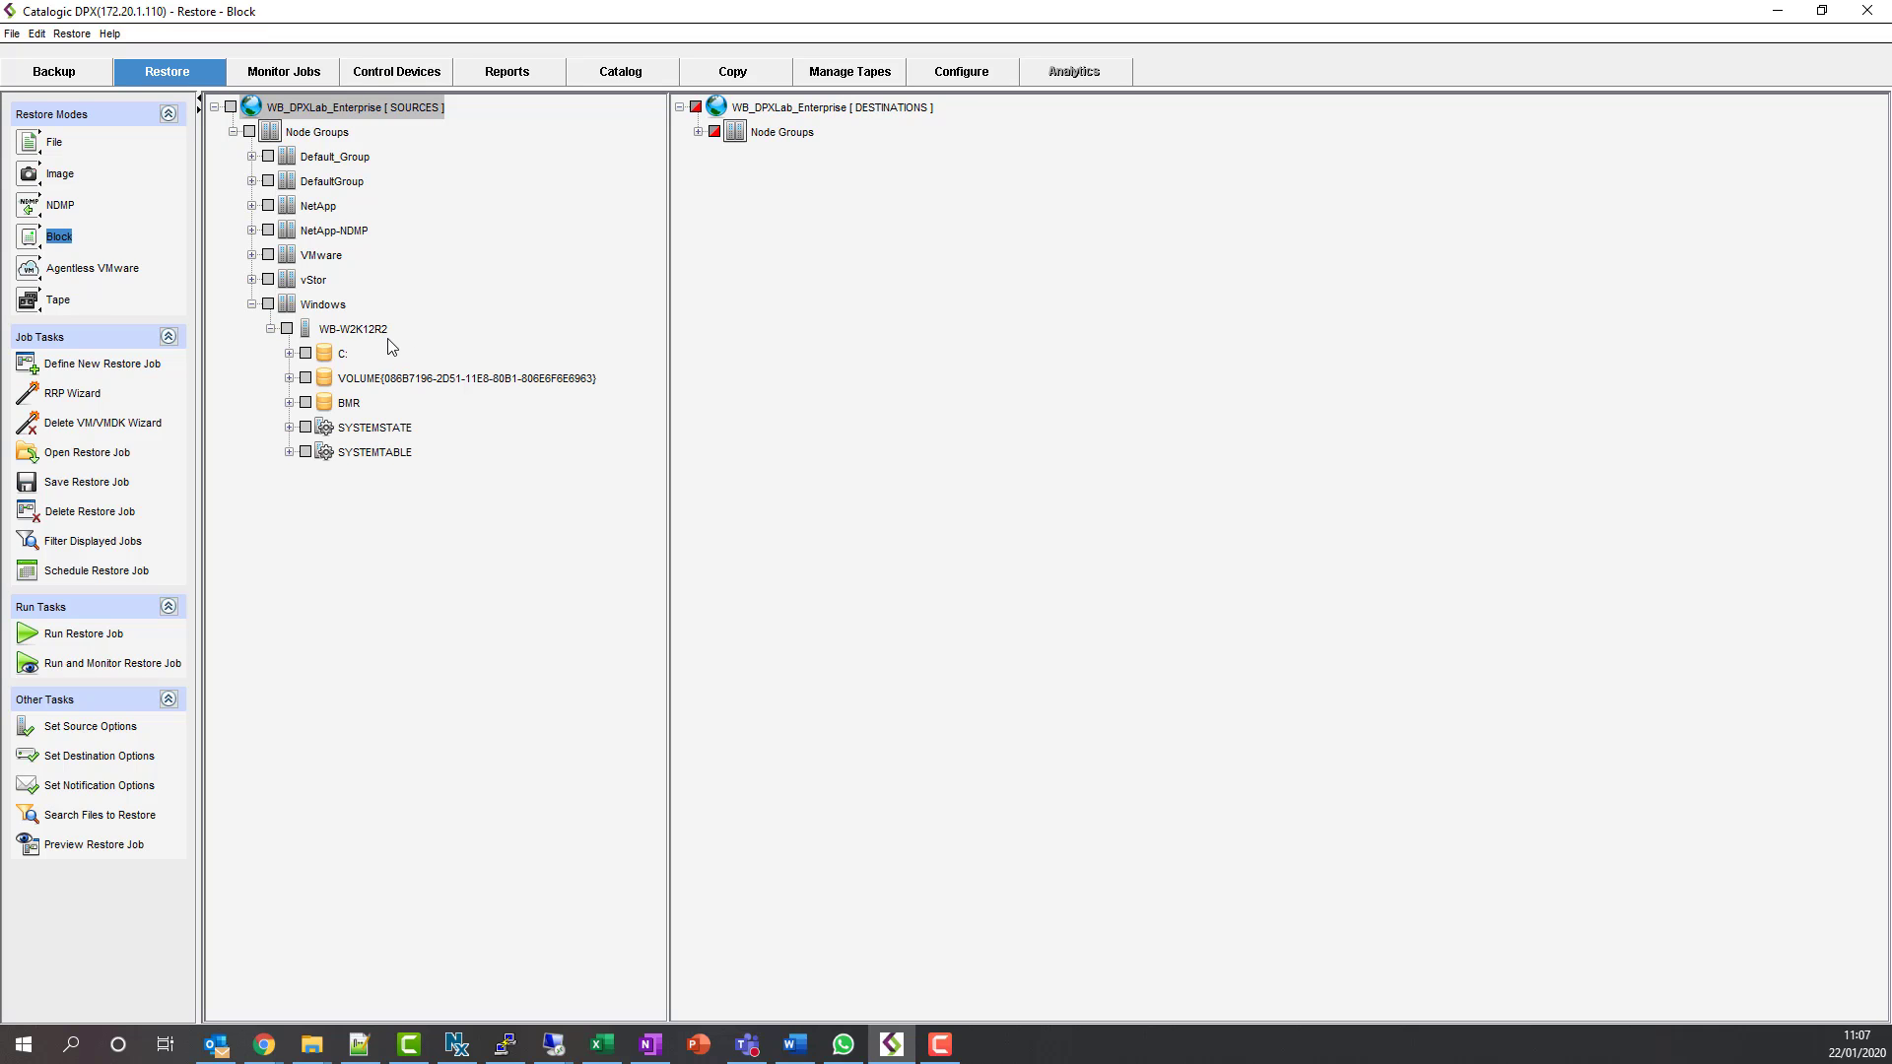
{"action": "left_click", "coordinate": [288, 353]}
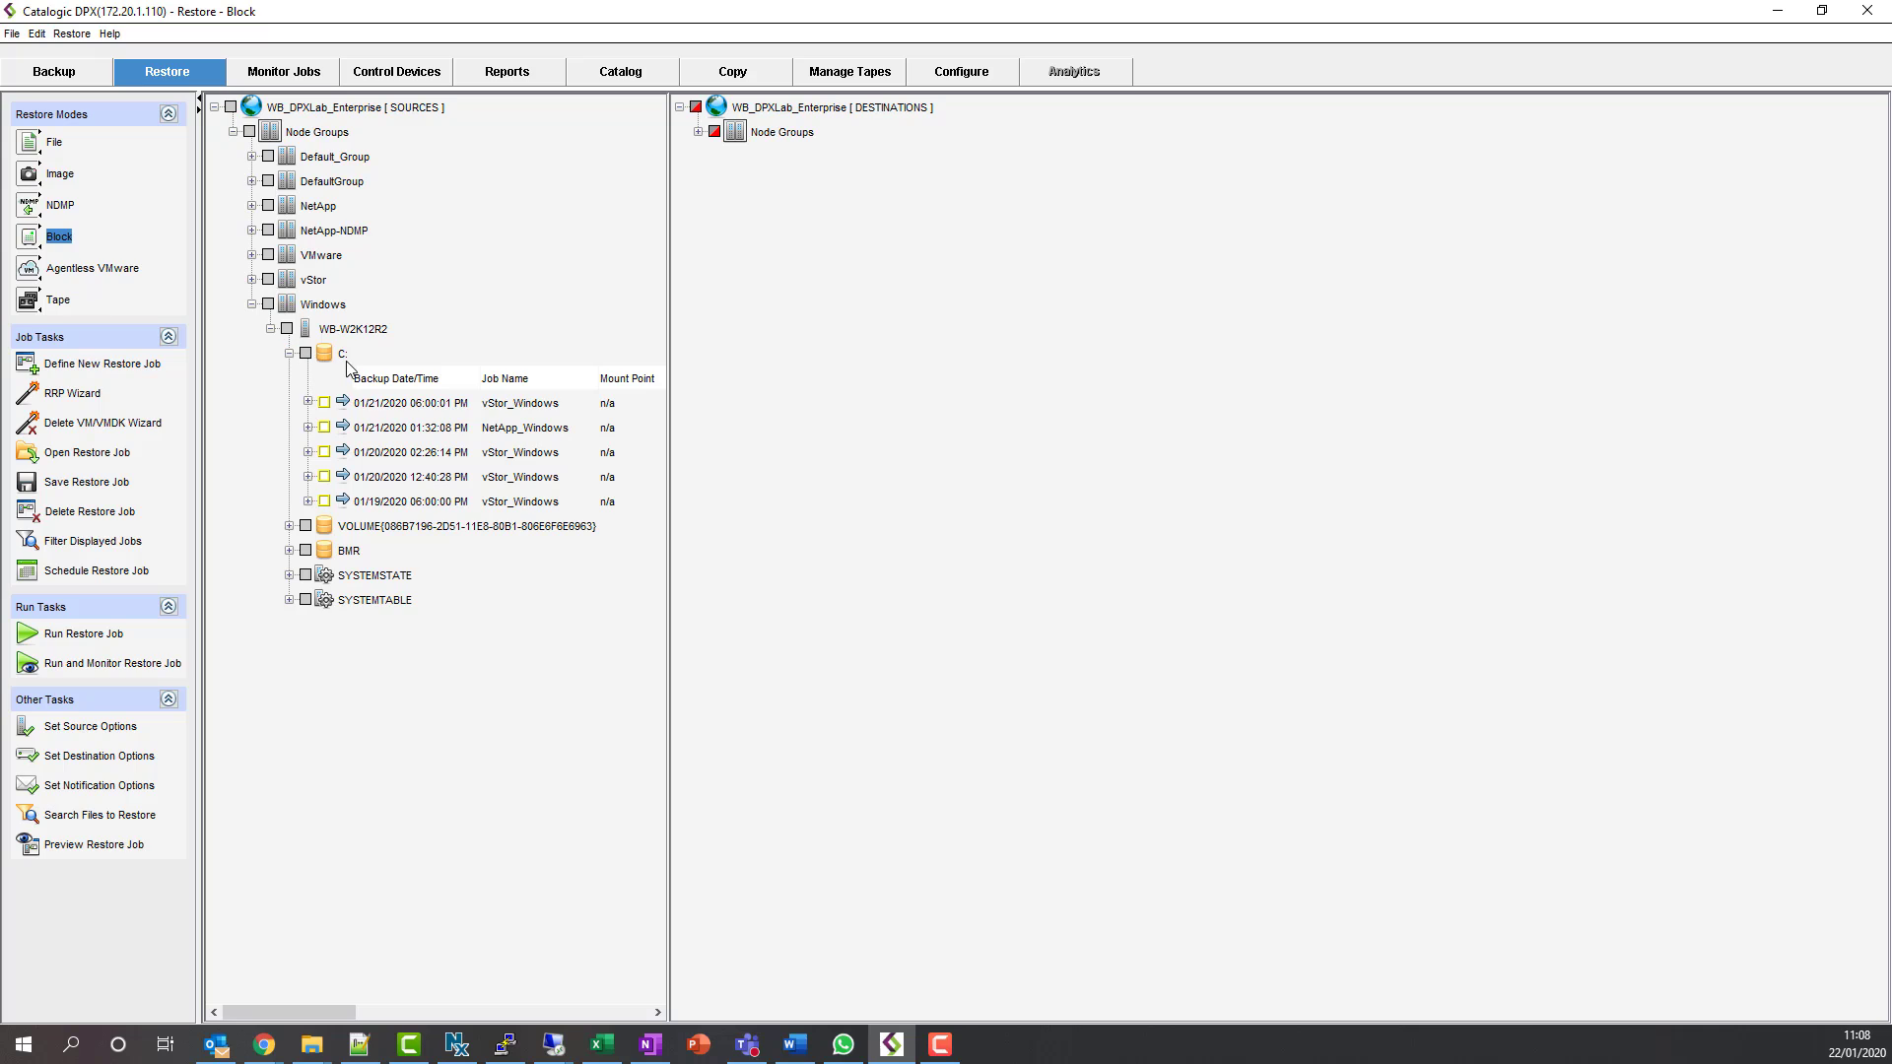
{"action": "right_click", "coordinate": [403, 432]}
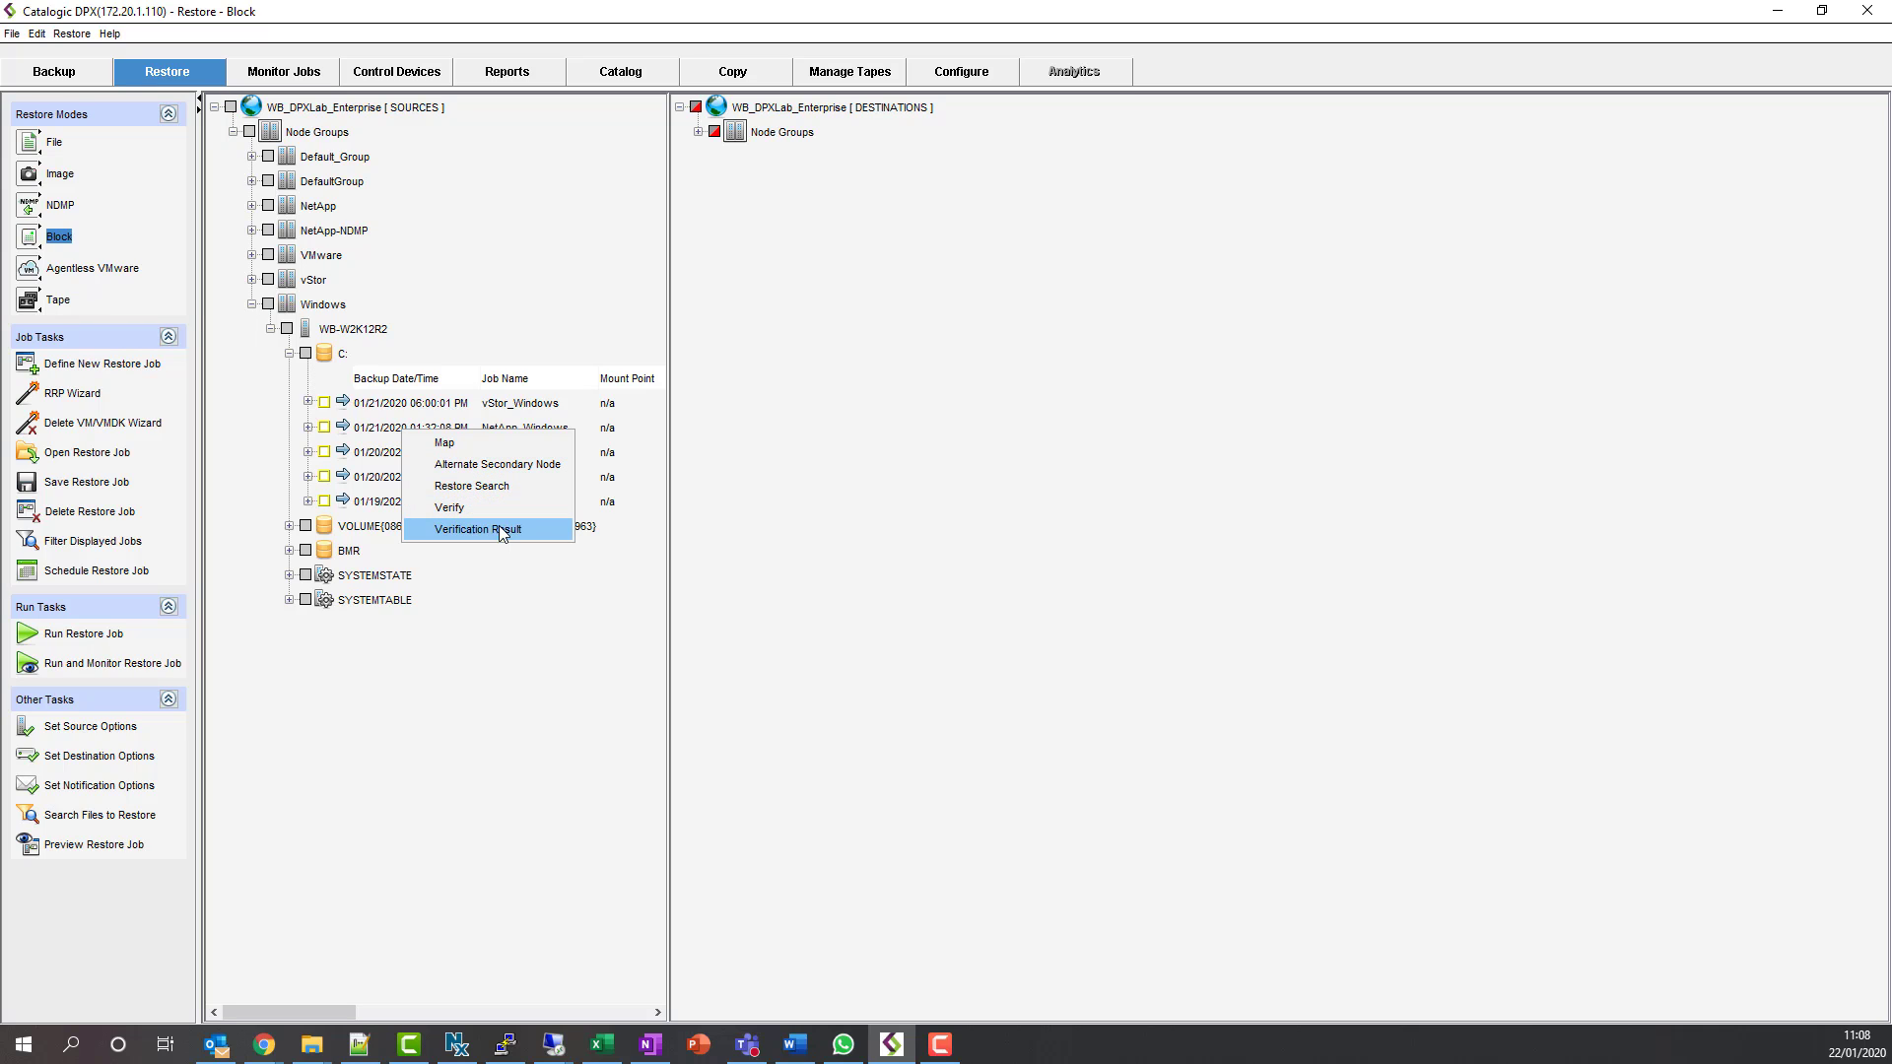
- Map the backup onto node WB-W2K12R2 with mount point X: and confirm
{"action": "left_click", "coordinate": [471, 442]}
{"action": "left_click_drag", "start_coordinate": [996, 381], "coordinate": [944, 399]}
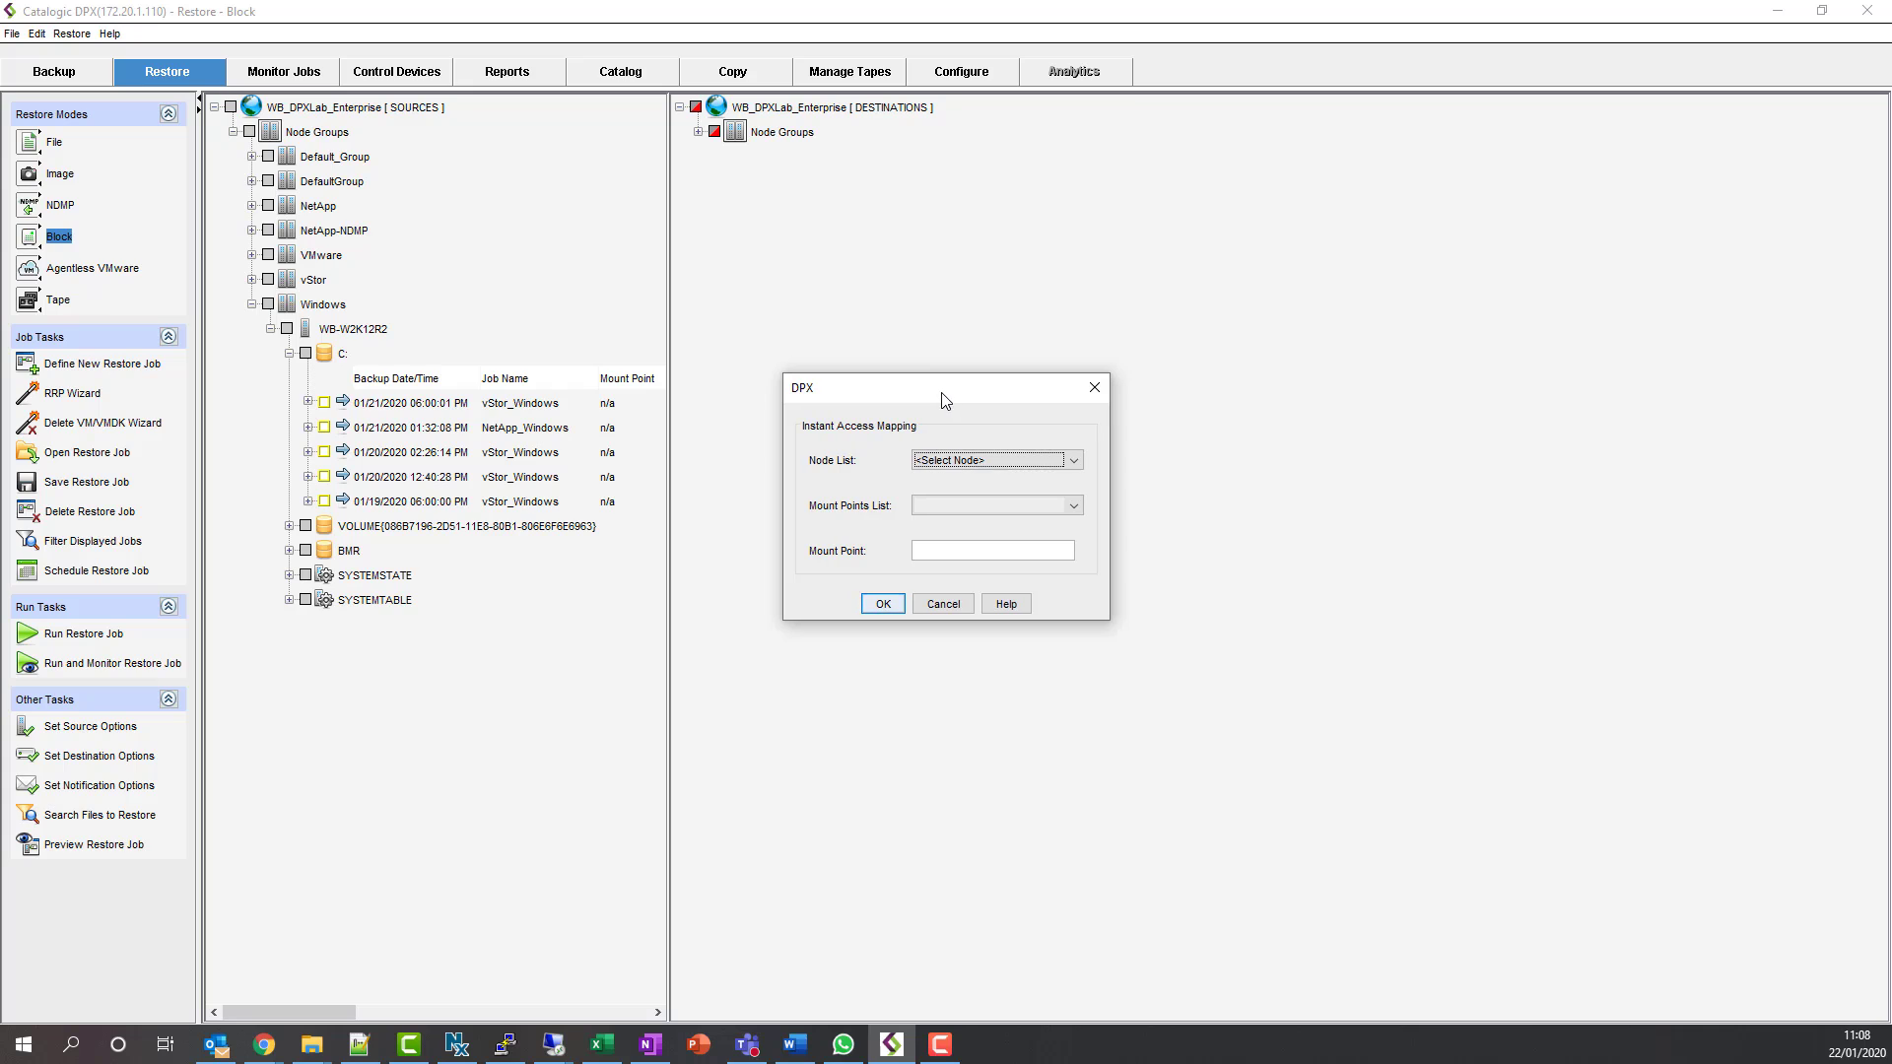
{"action": "left_click", "coordinate": [1074, 462]}
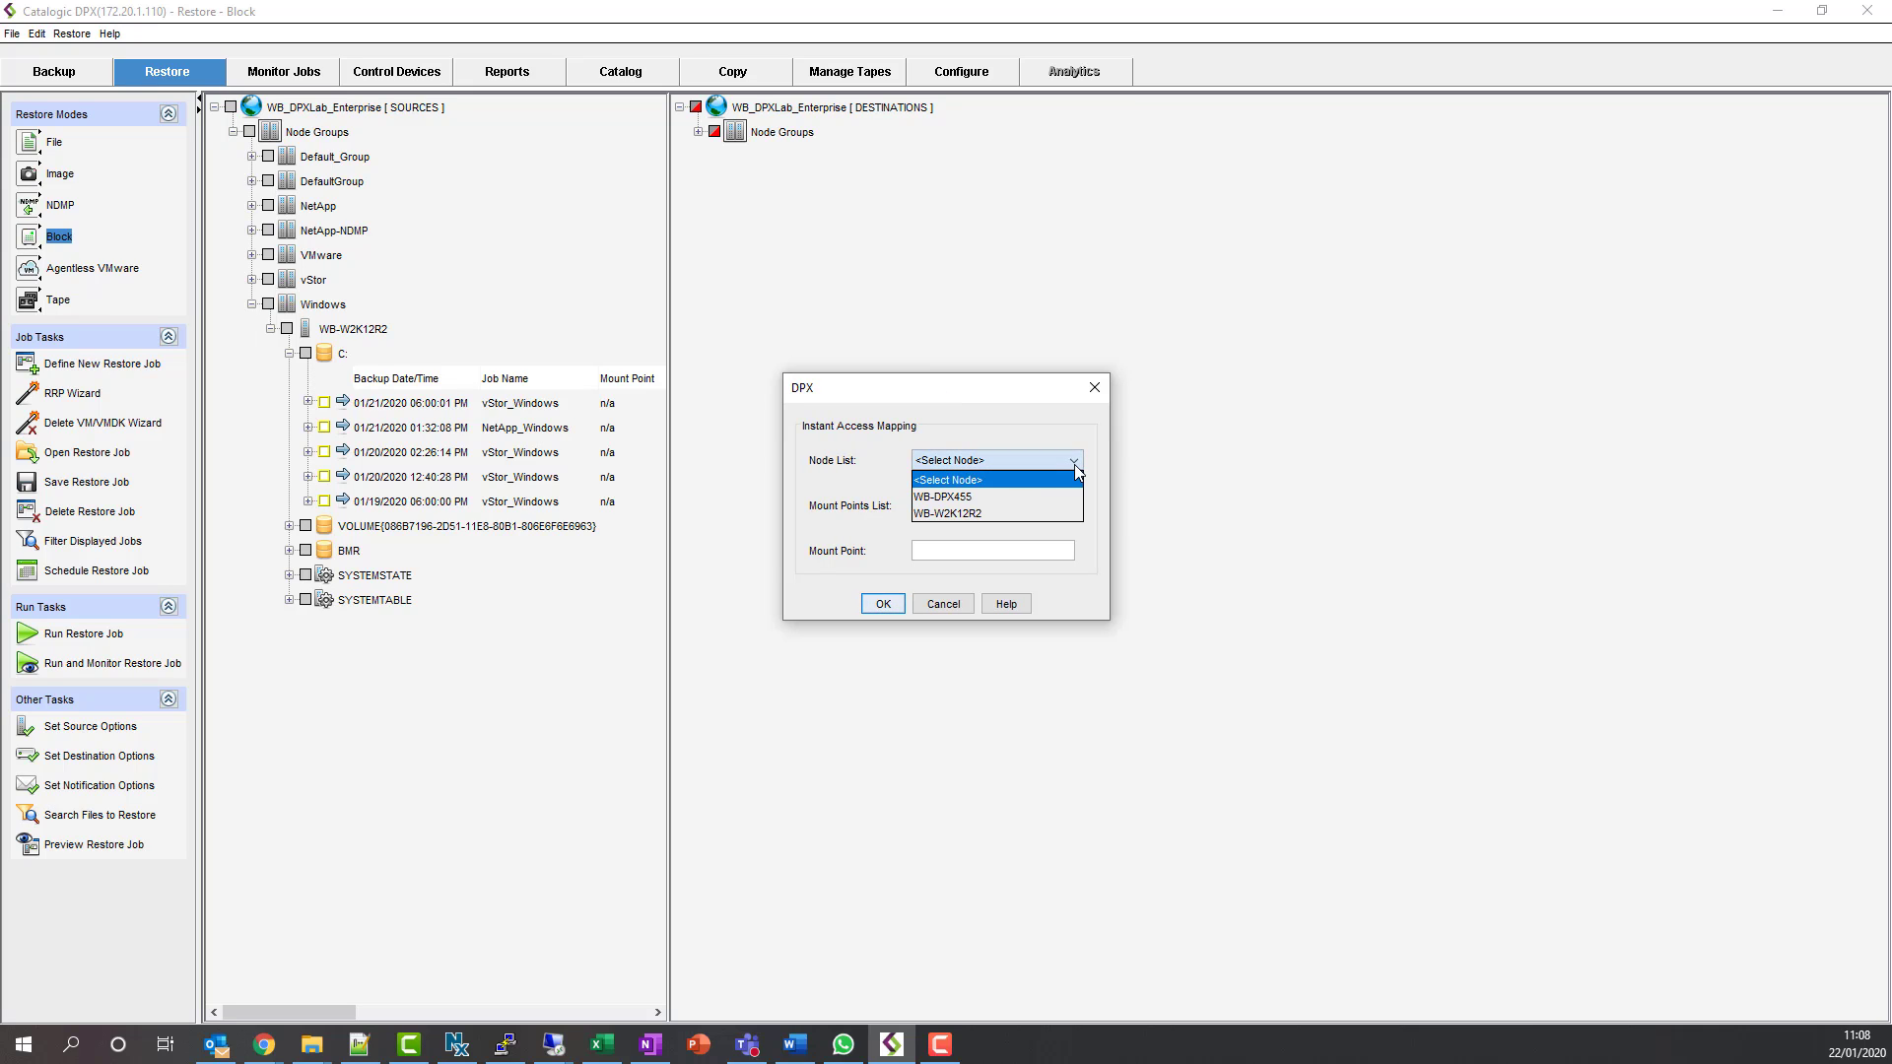
{"action": "left_click", "coordinate": [1017, 512]}
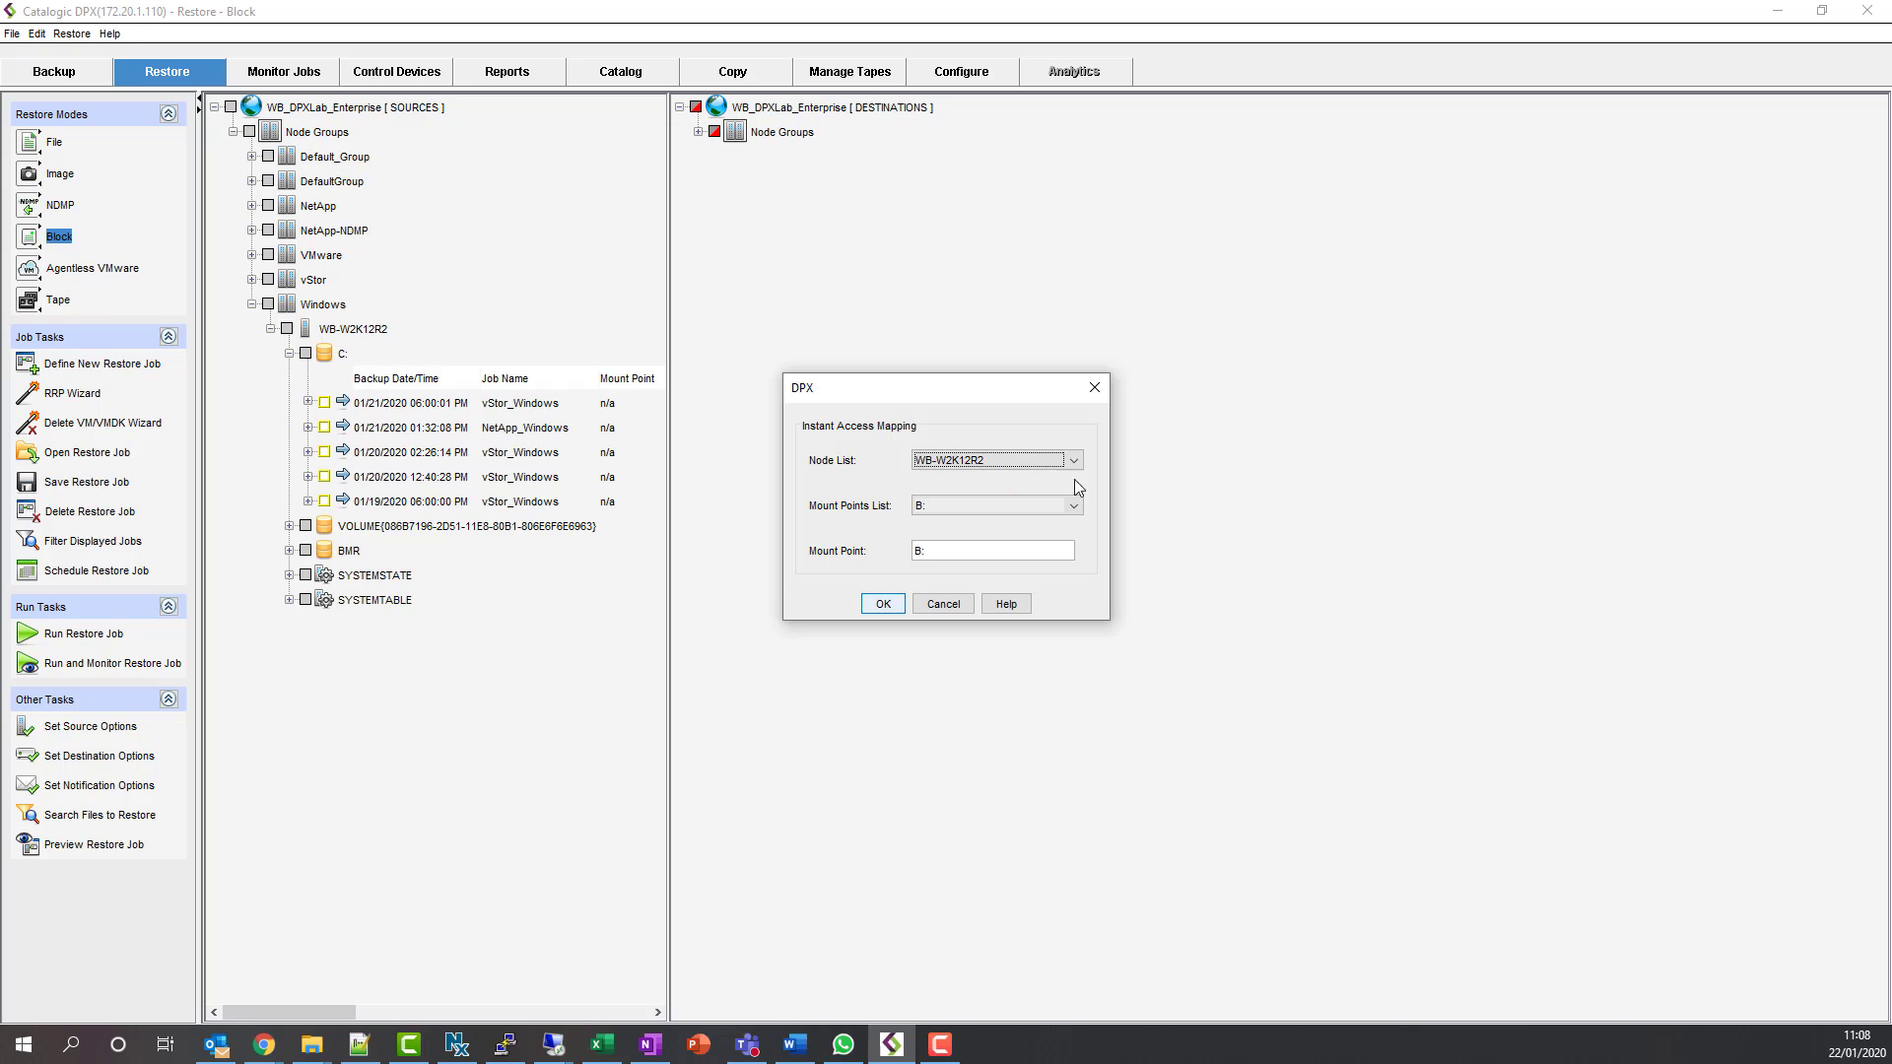
{"action": "left_click", "coordinate": [1074, 506]}
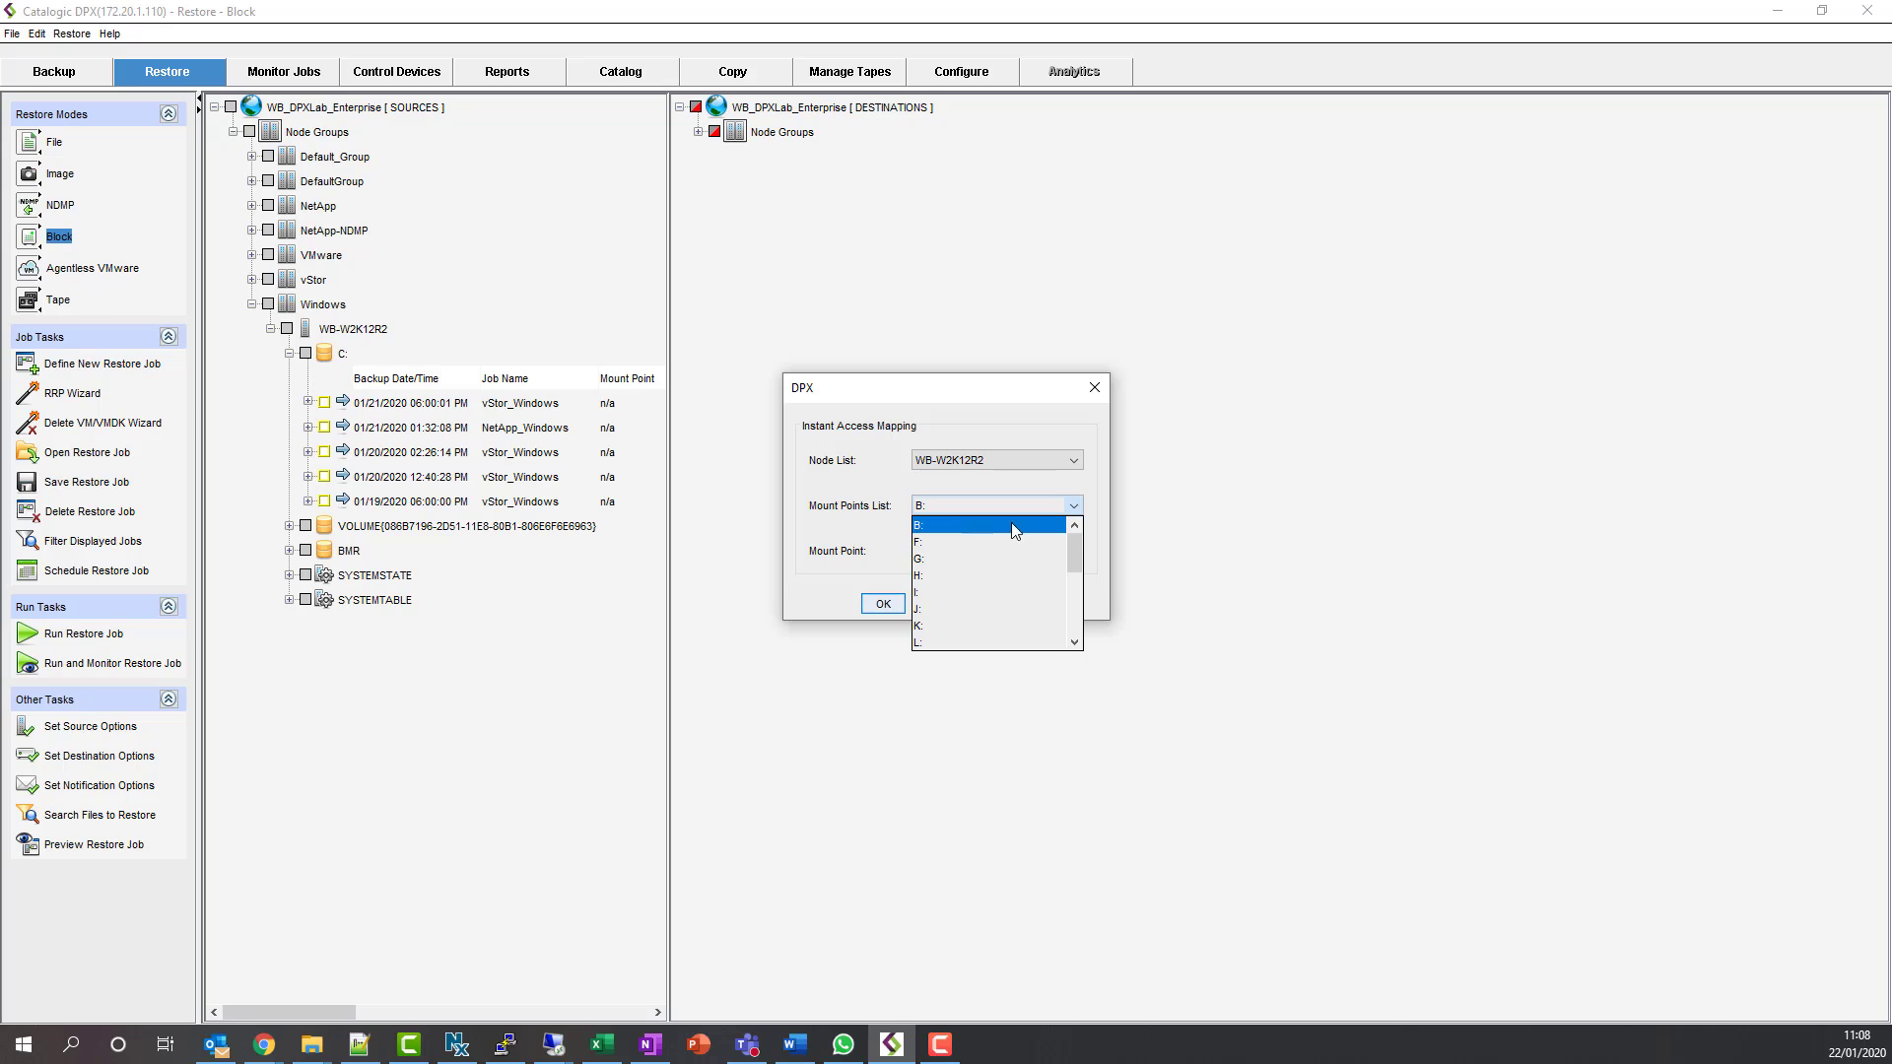
{"action": "left_click_drag", "start_coordinate": [1074, 536], "coordinate": [1081, 689]}
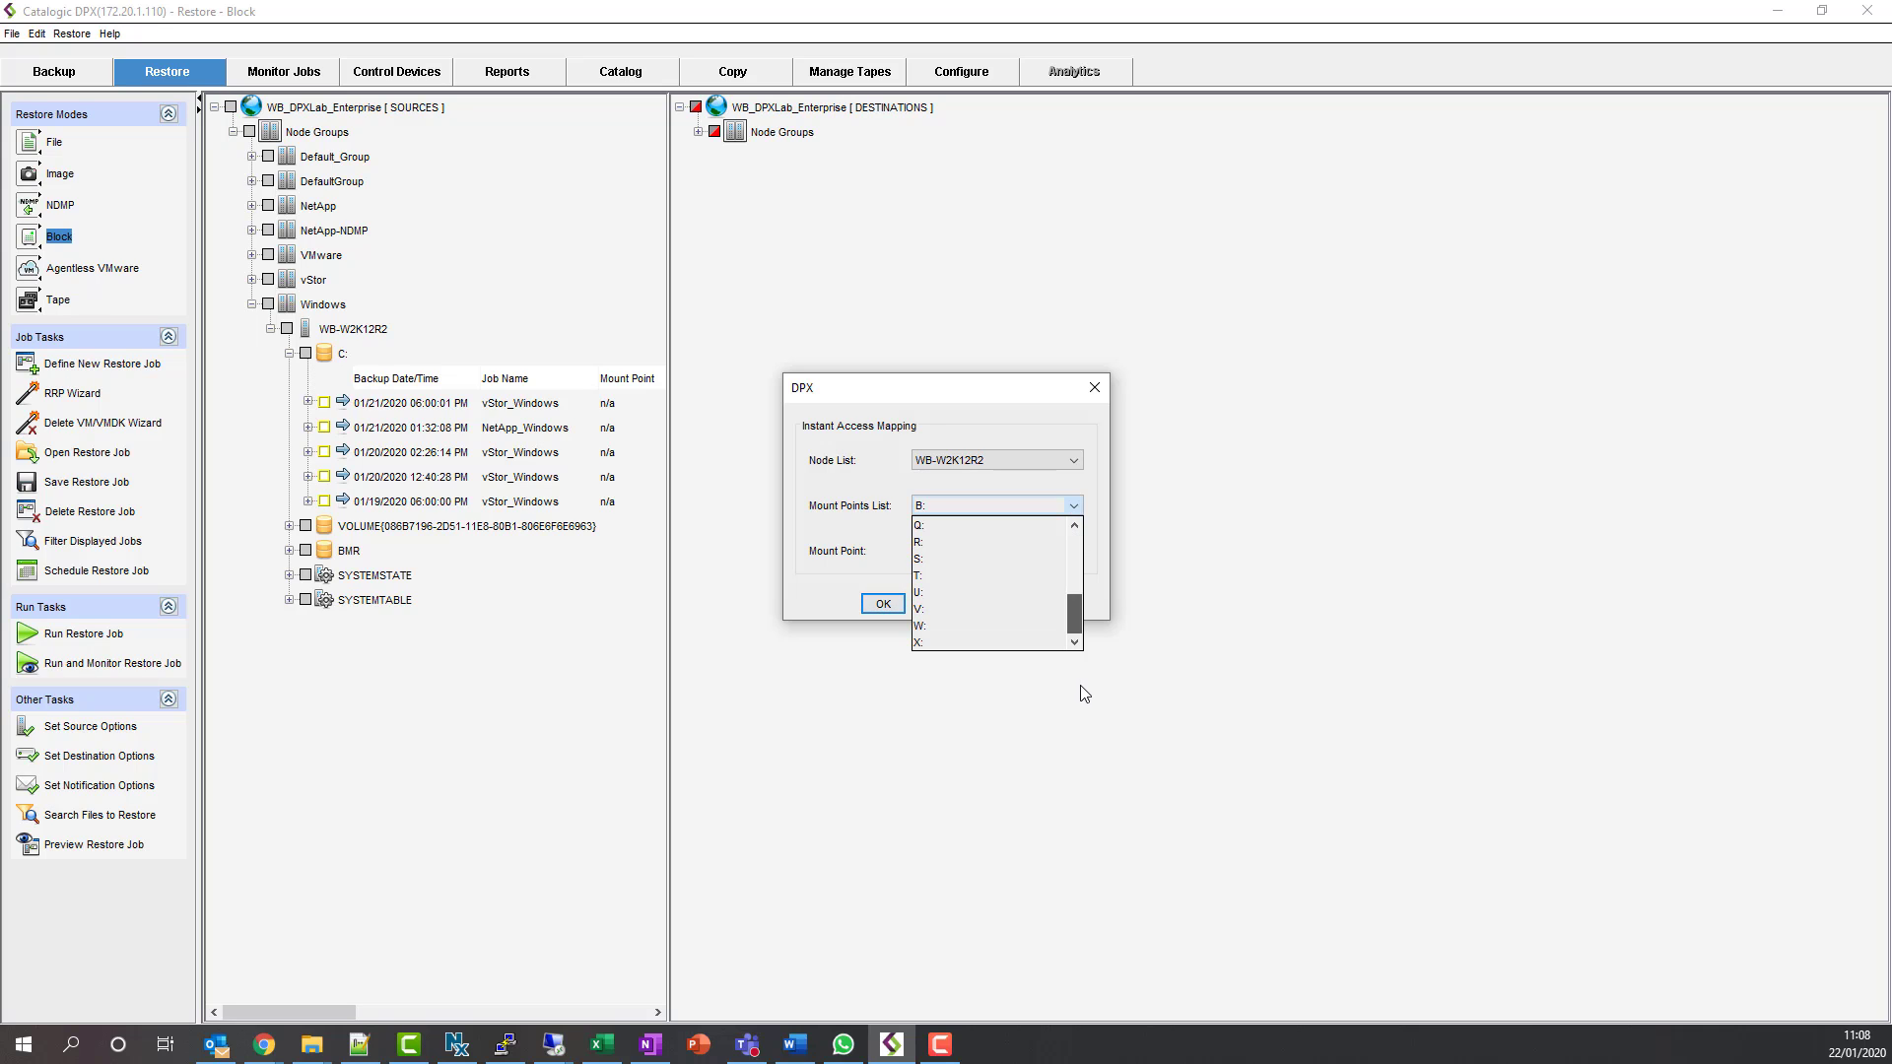
{"action": "left_click", "coordinate": [985, 643]}
{"action": "left_click", "coordinate": [883, 605]}
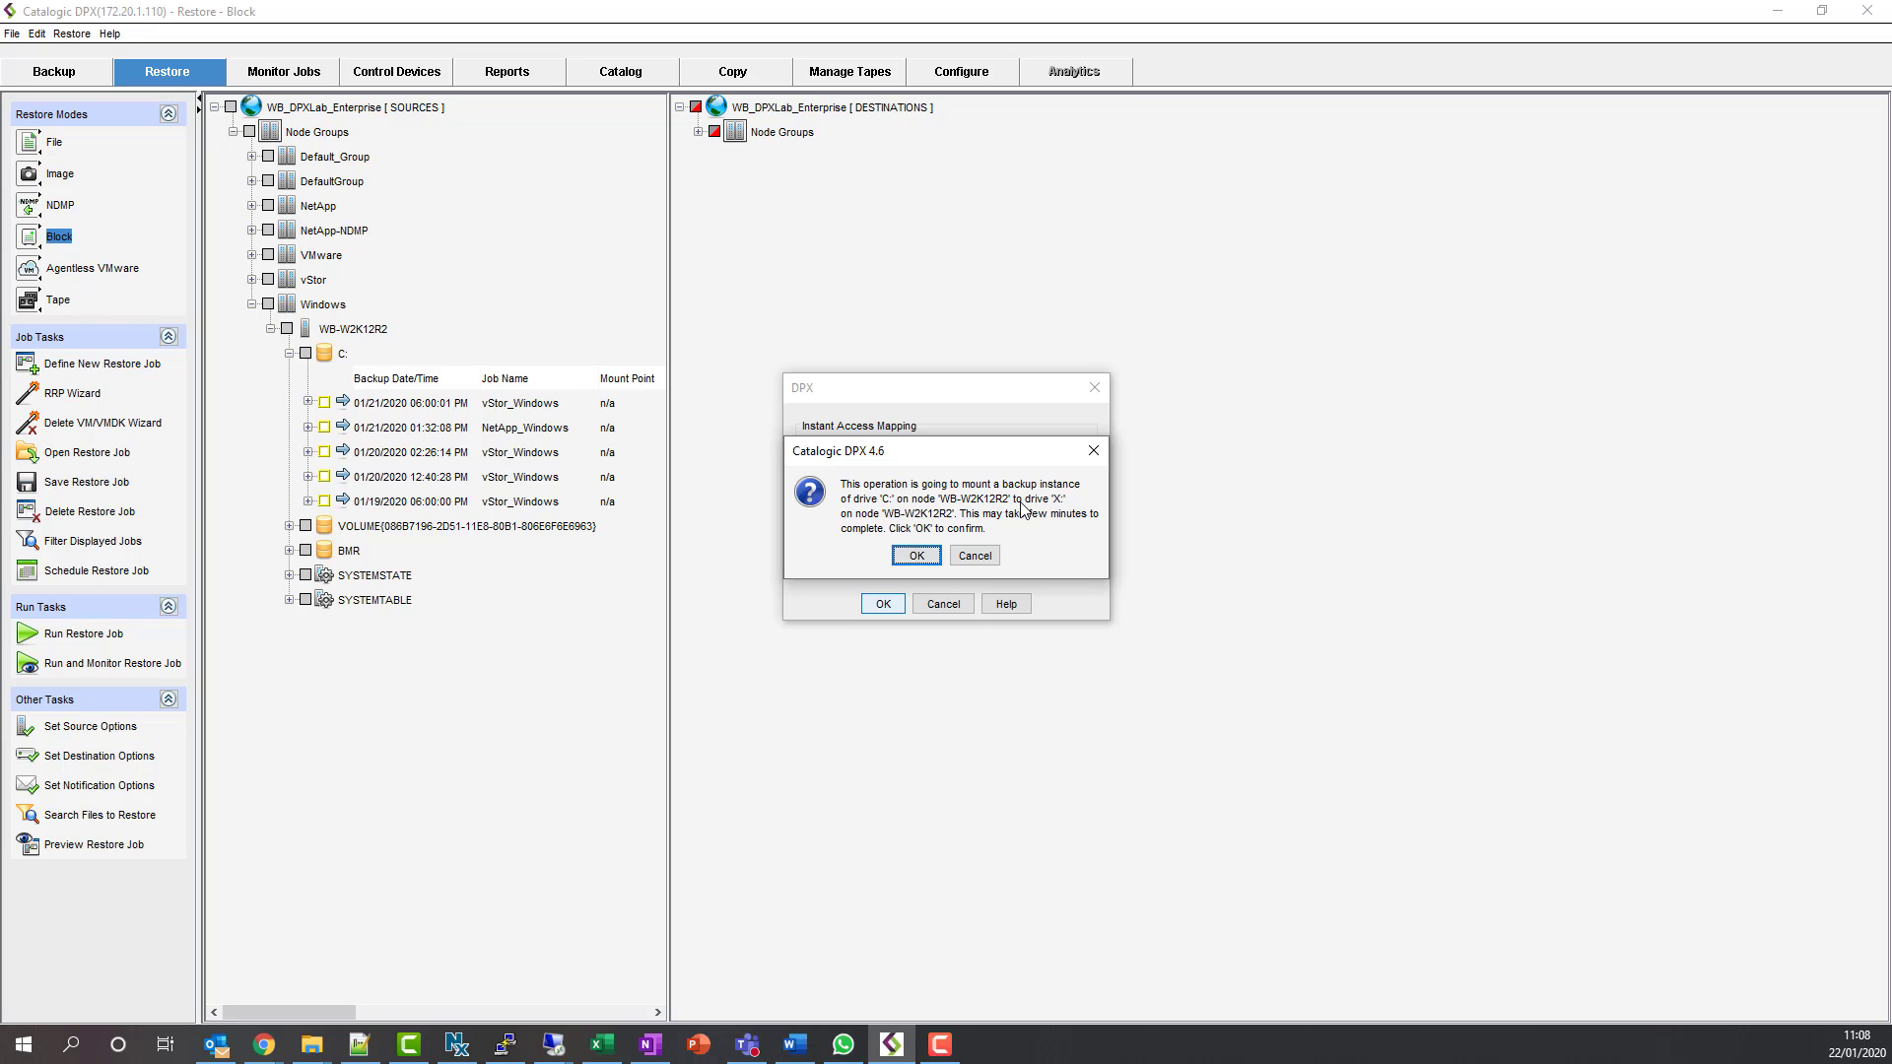
{"action": "left_click", "coordinate": [916, 558]}
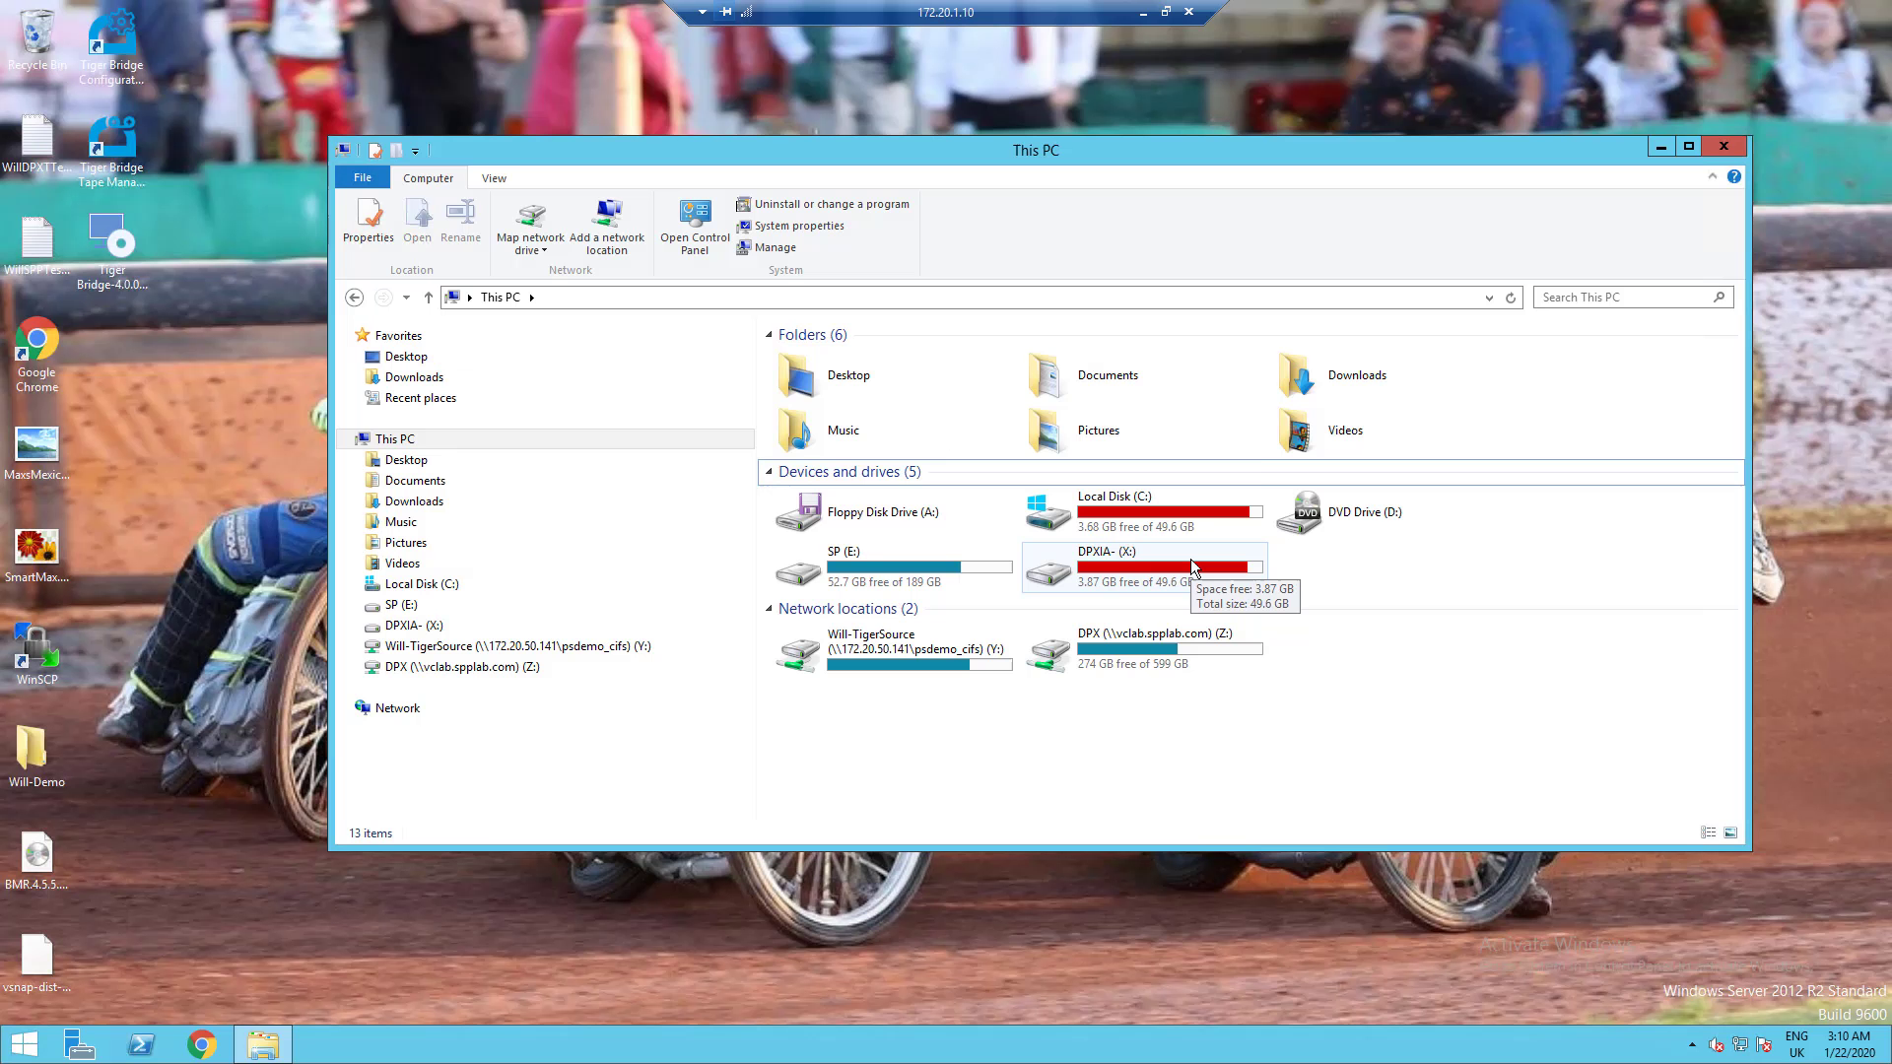
- Open the DPXIA- (X:) drive in the remote This PC to browse the backup's files
{"action": "double_click", "coordinate": [1190, 559]}
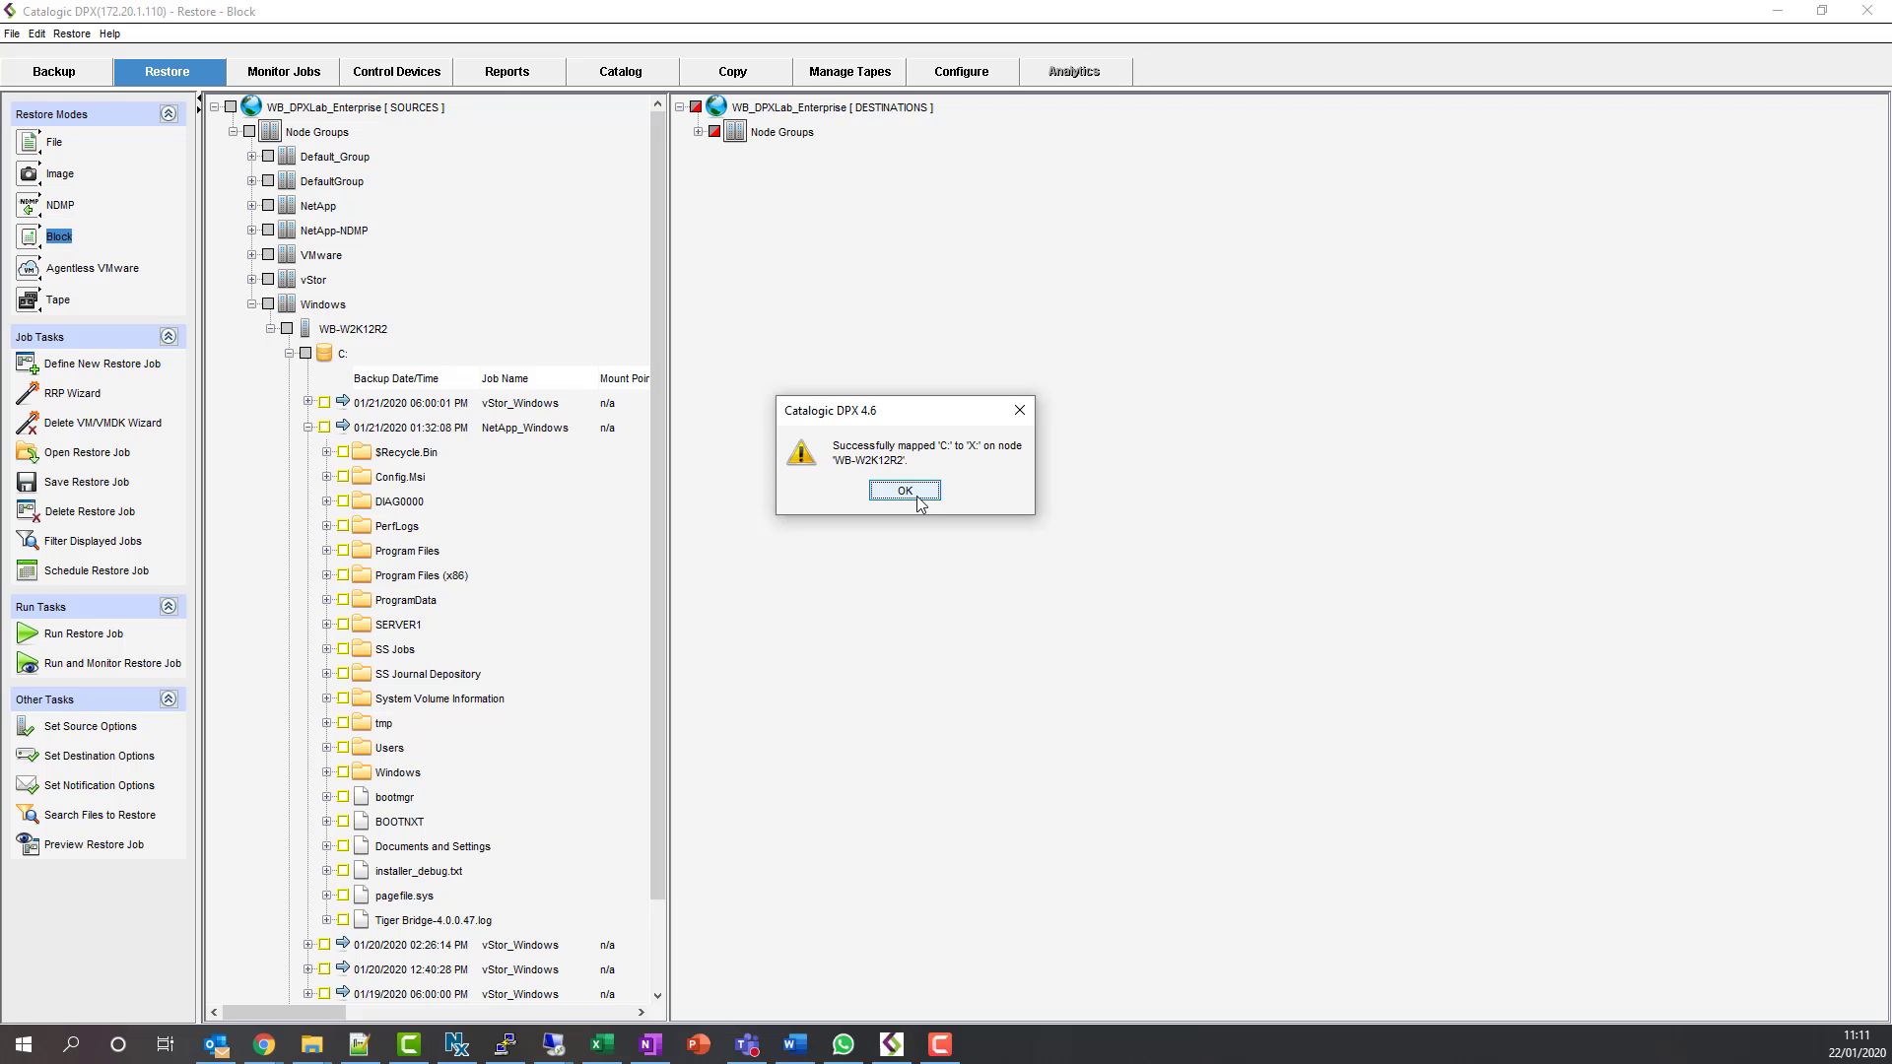
- Unmap drive X: from WB-W2K12R2 via Show Mapped Drives, confirming both prompts
{"action": "left_click", "coordinate": [917, 500]}
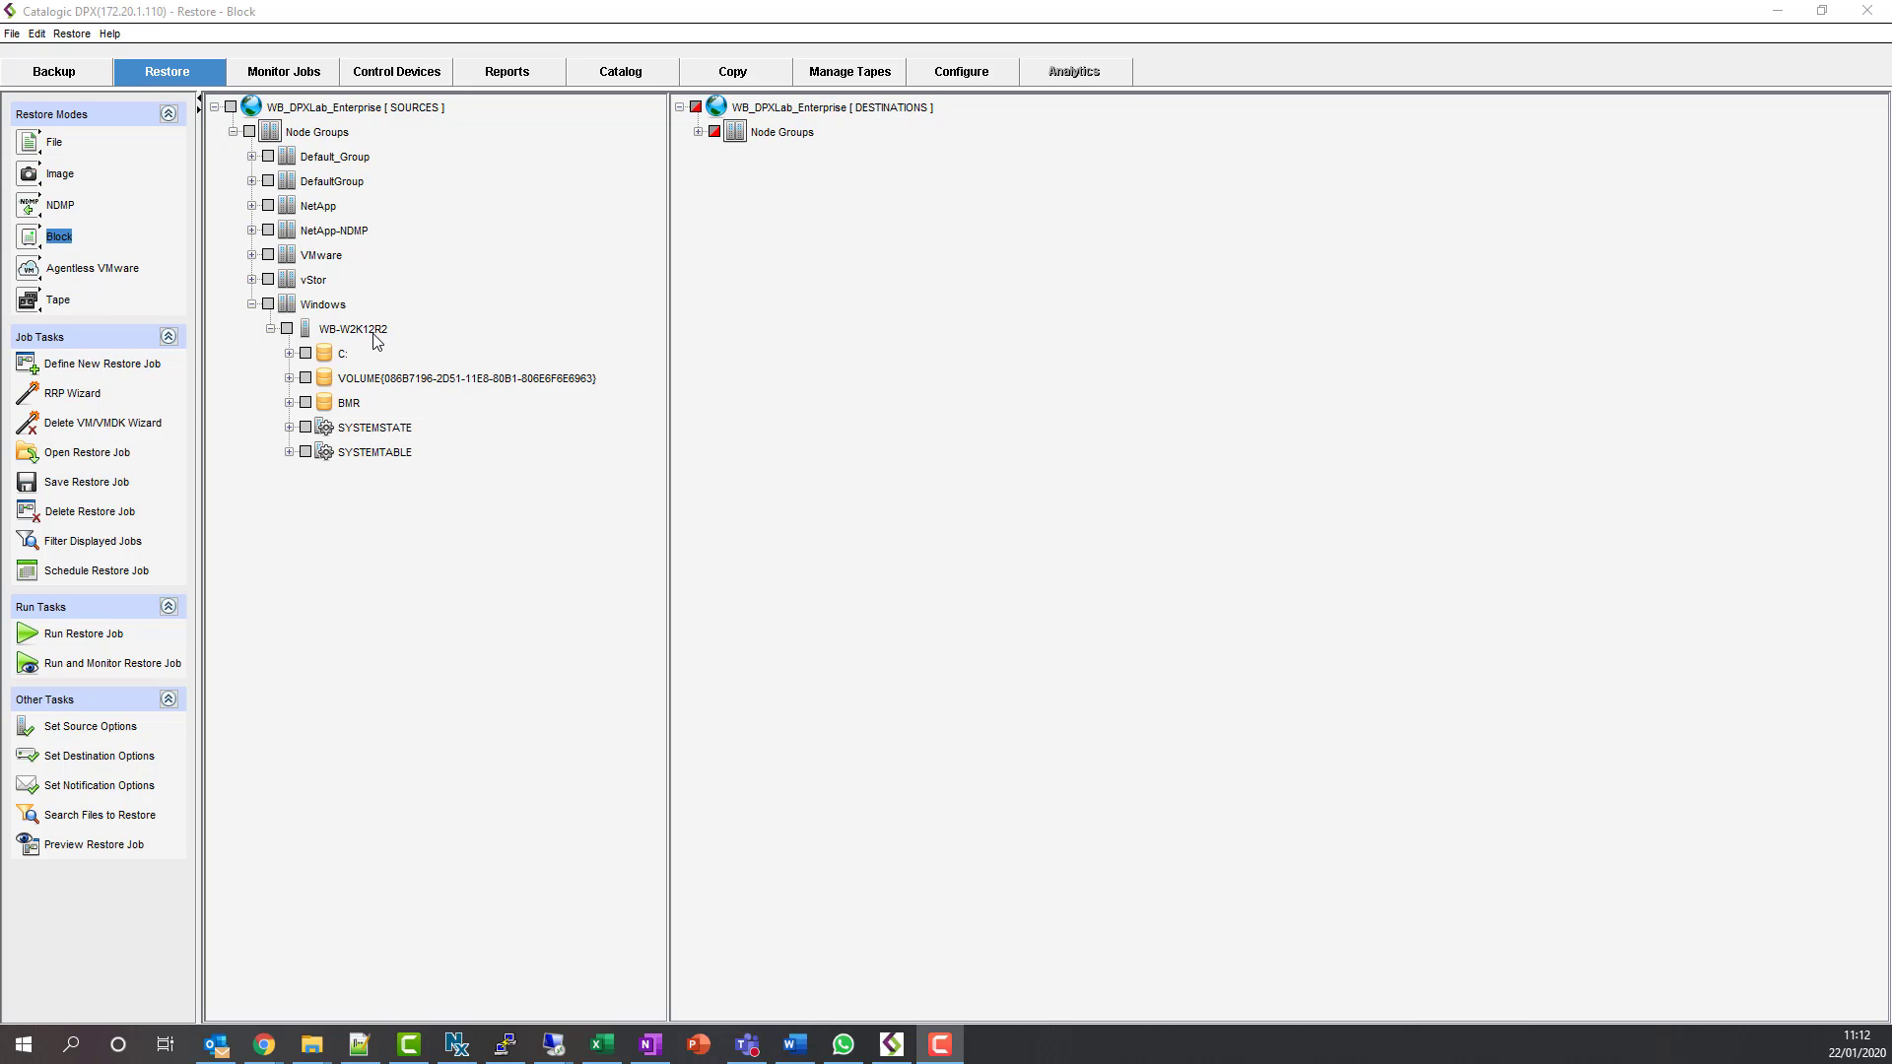
{"action": "right_click", "coordinate": [375, 335]}
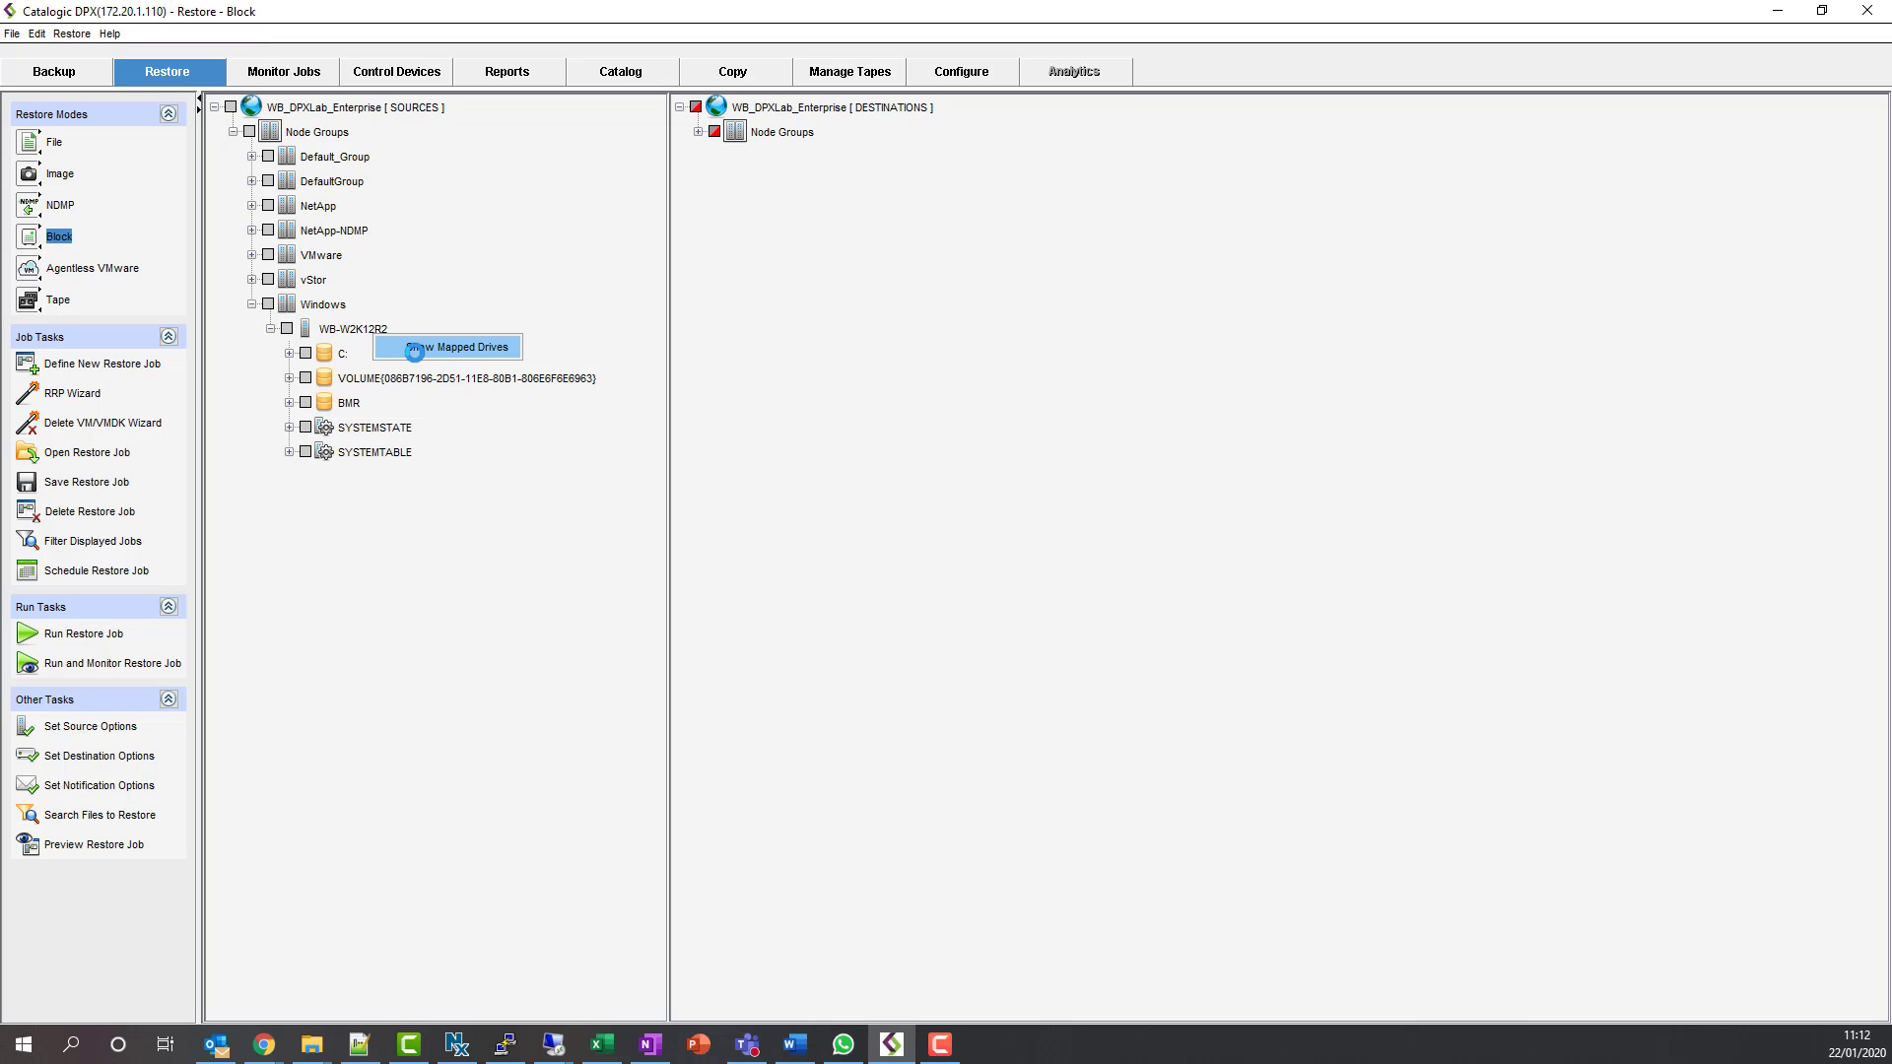
{"action": "left_click", "coordinate": [414, 349]}
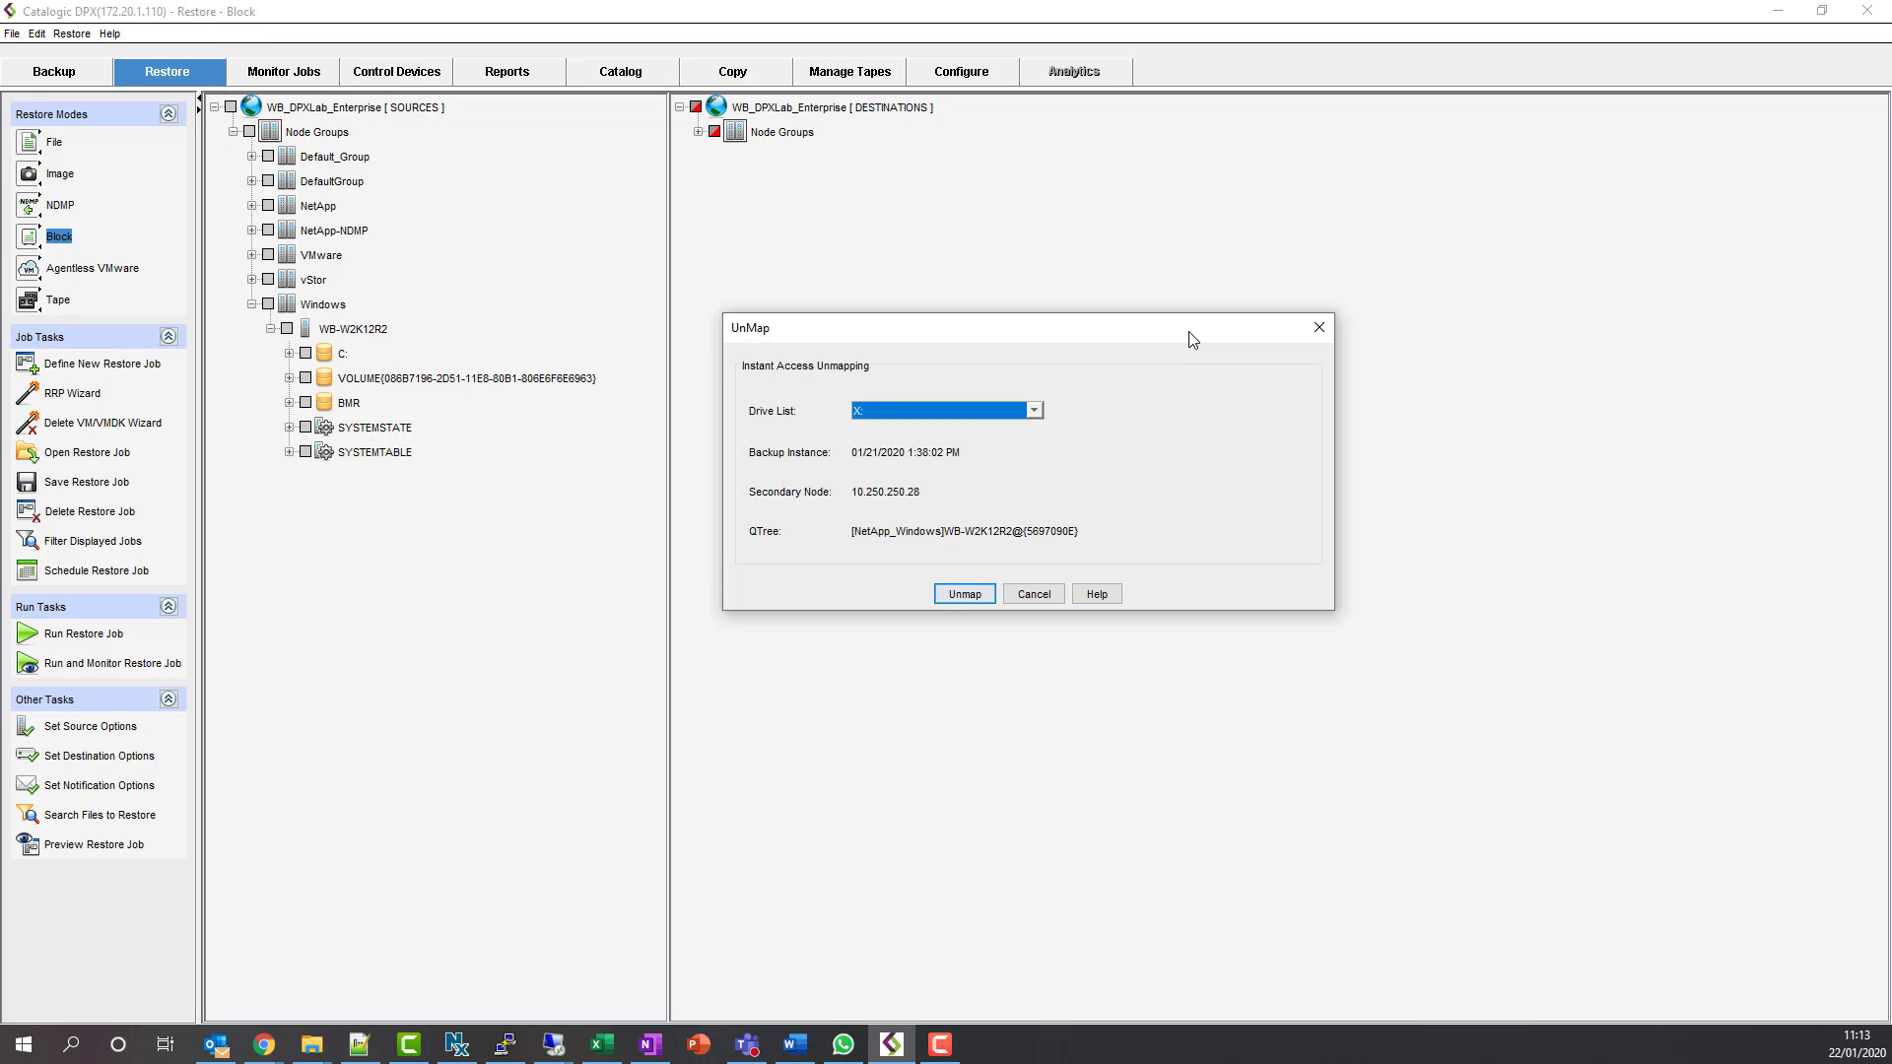
{"action": "left_click", "coordinate": [1039, 413]}
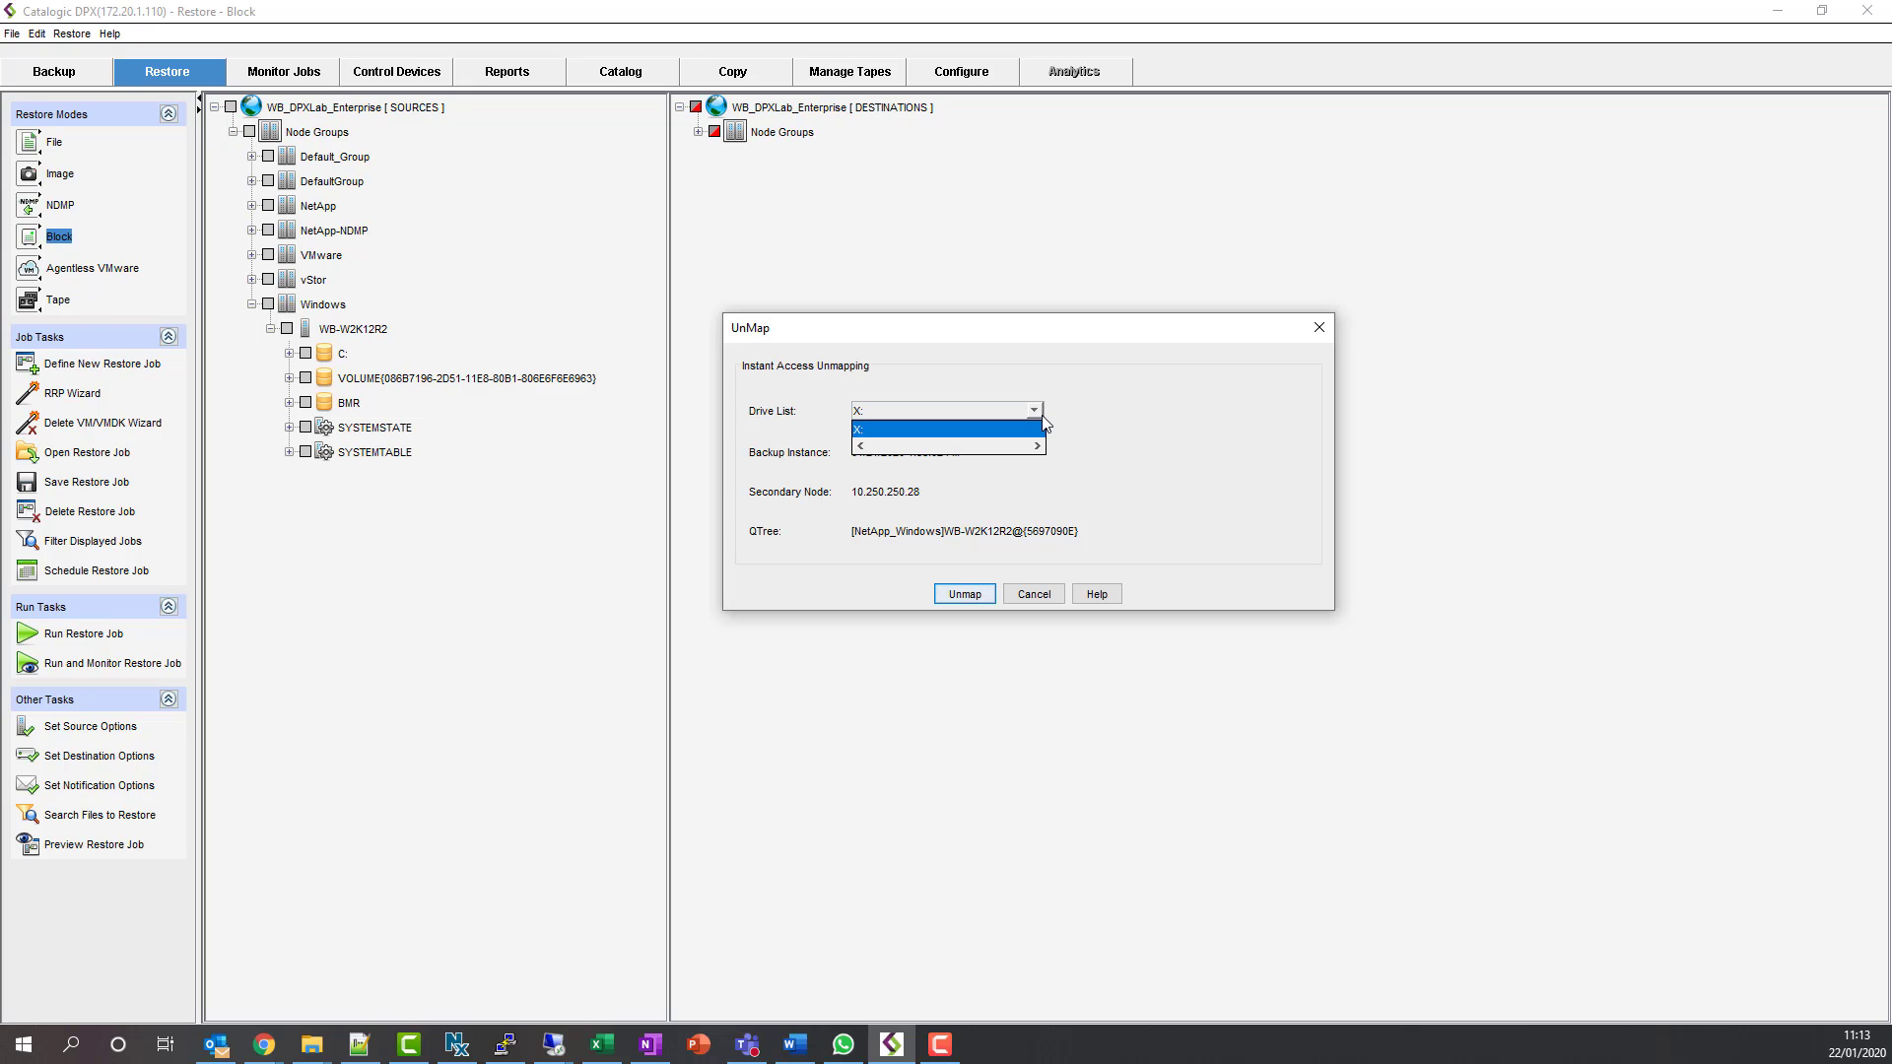
{"action": "left_click", "coordinate": [1038, 411]}
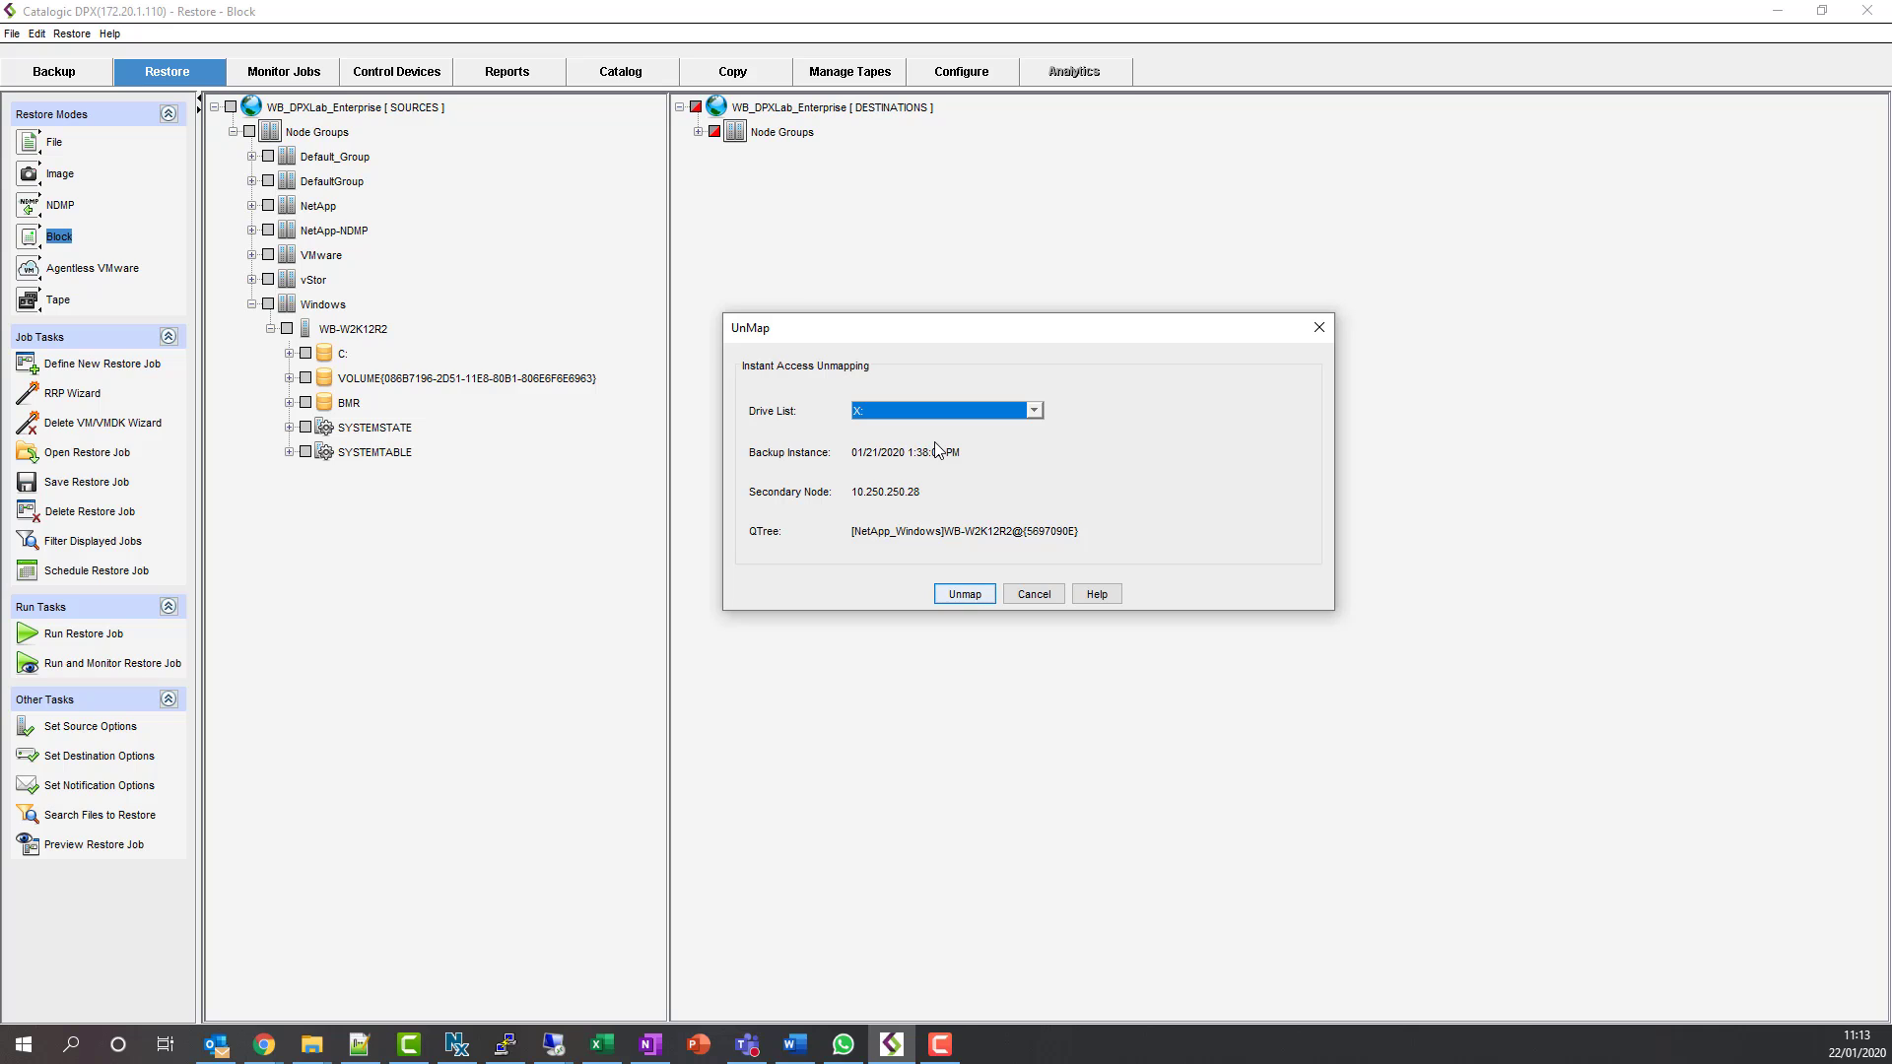
{"action": "left_click", "coordinate": [974, 599]}
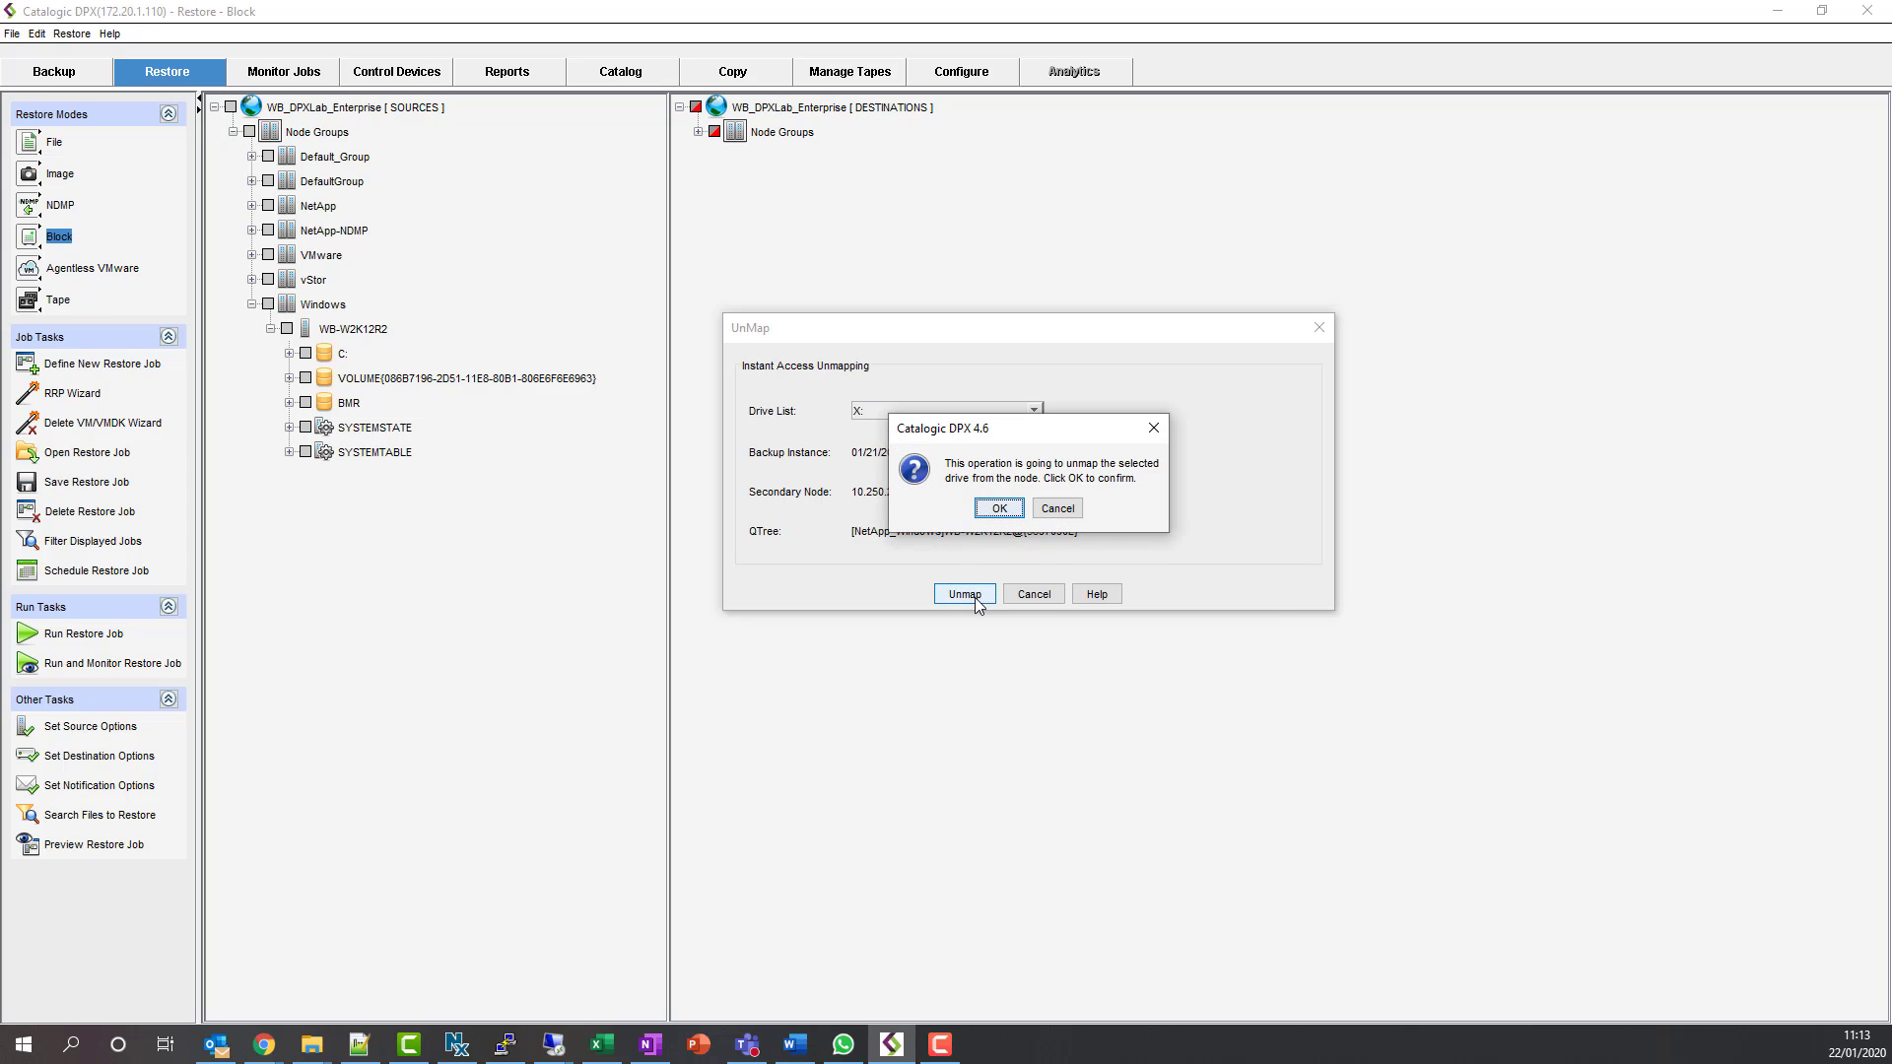
{"action": "left_click", "coordinate": [1010, 509]}
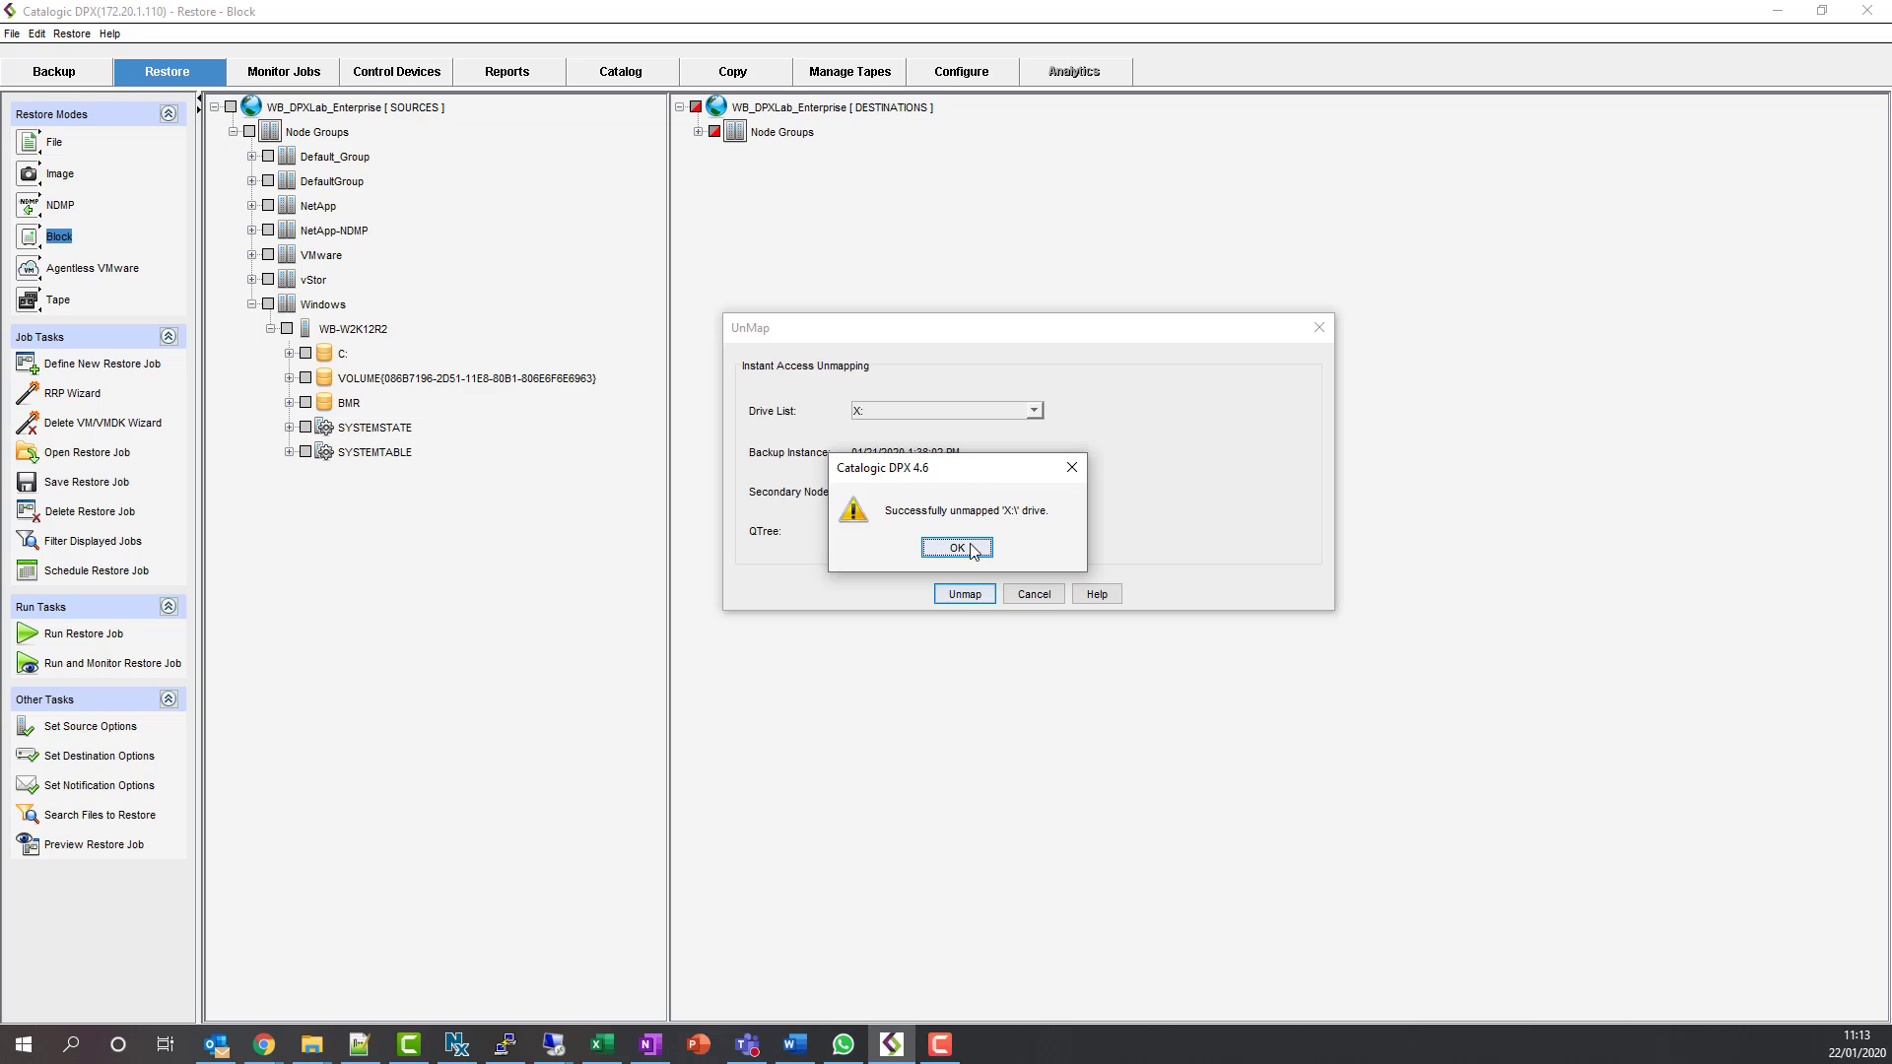
{"action": "left_click", "coordinate": [971, 549]}
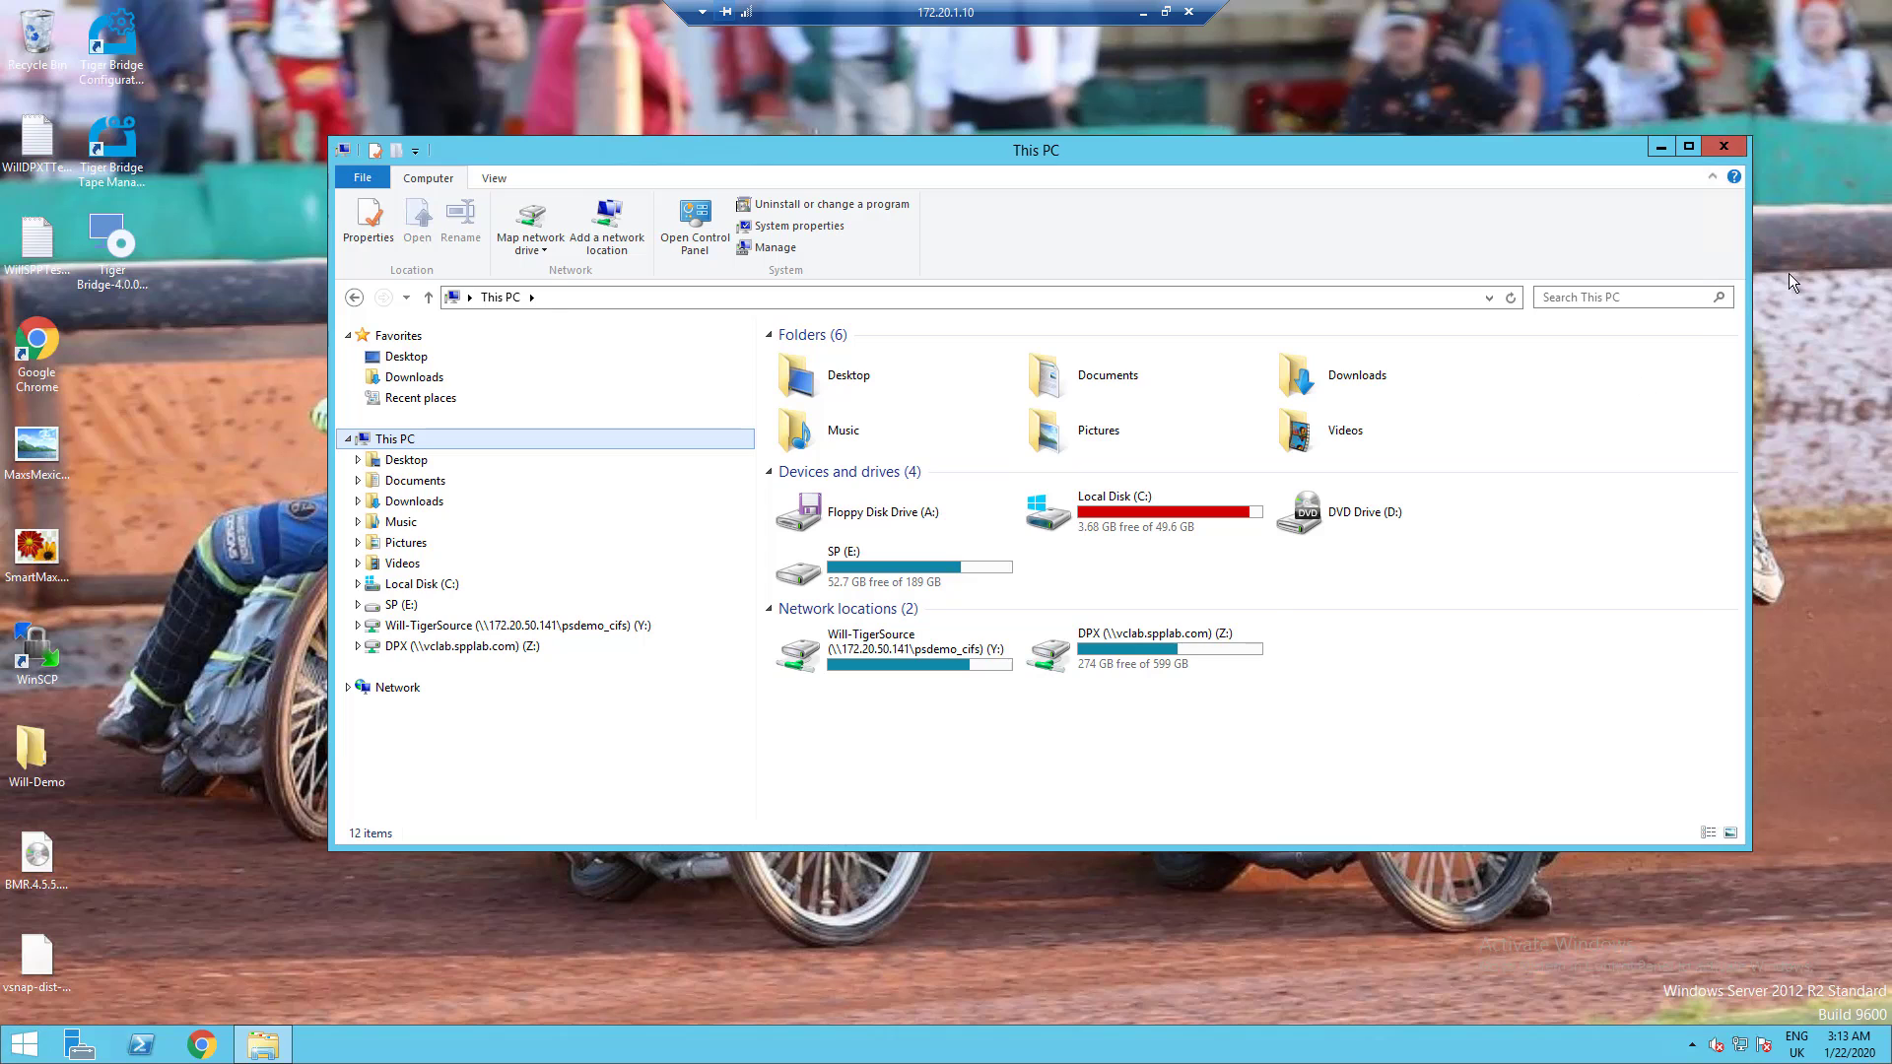
{"action": "left_click", "coordinate": [1258, 571]}
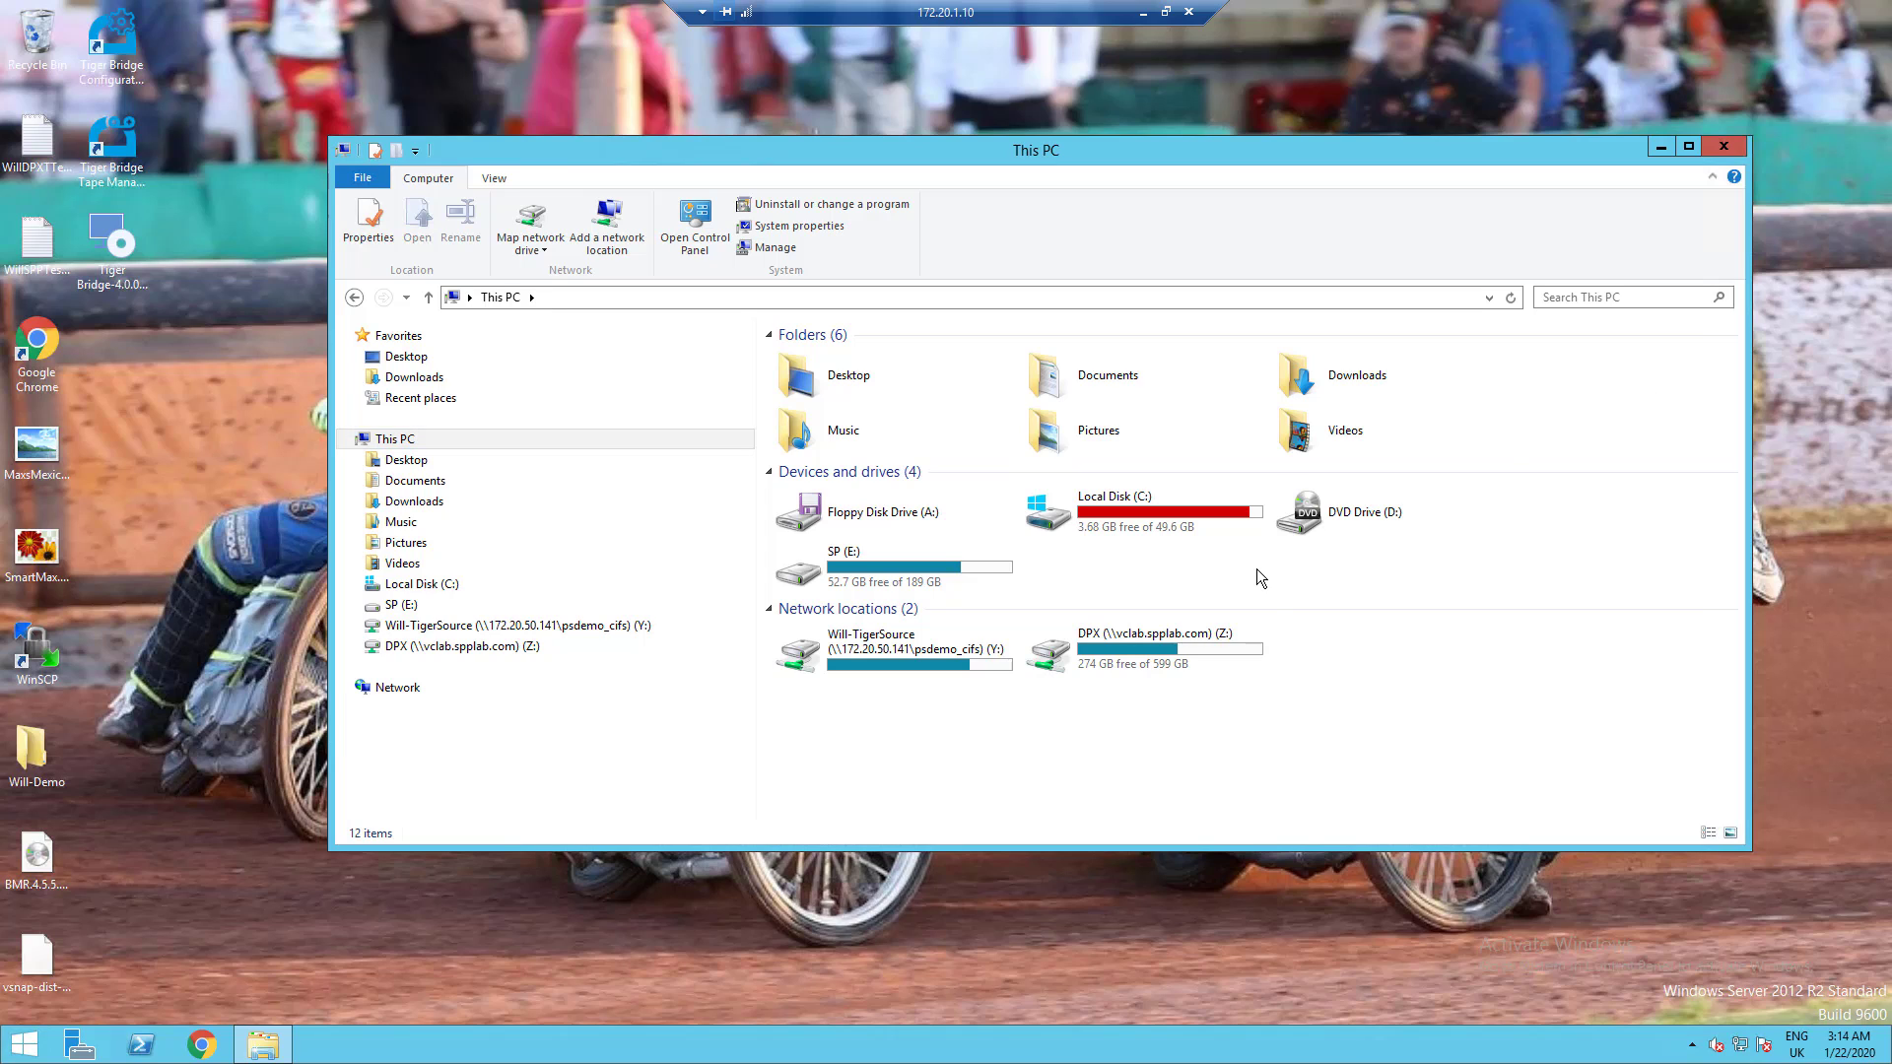